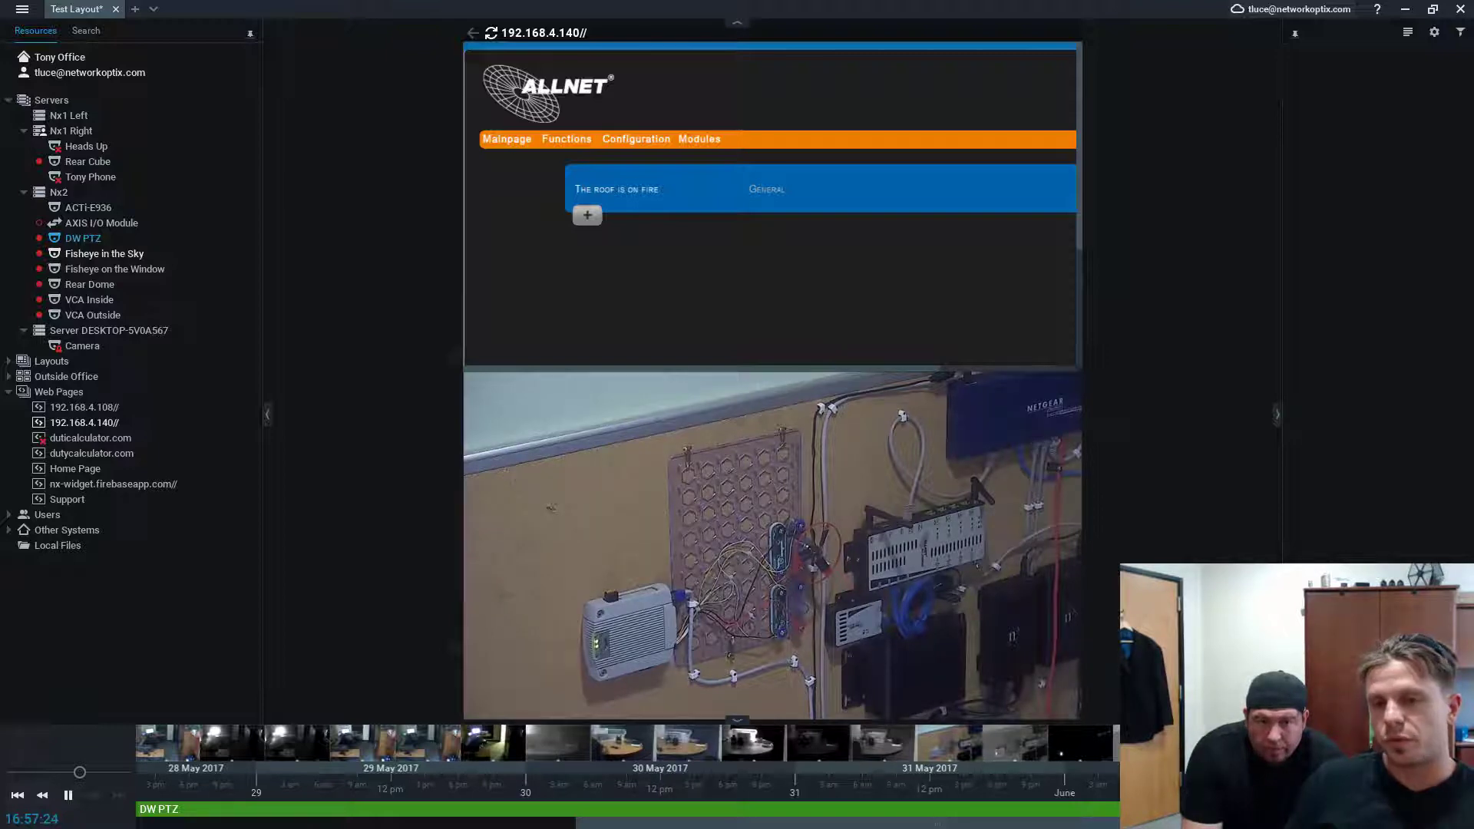
- Maximize the DW PTZ camera tile so its feed fills the screen
{"action": "double_click", "coordinate": [822, 505]}
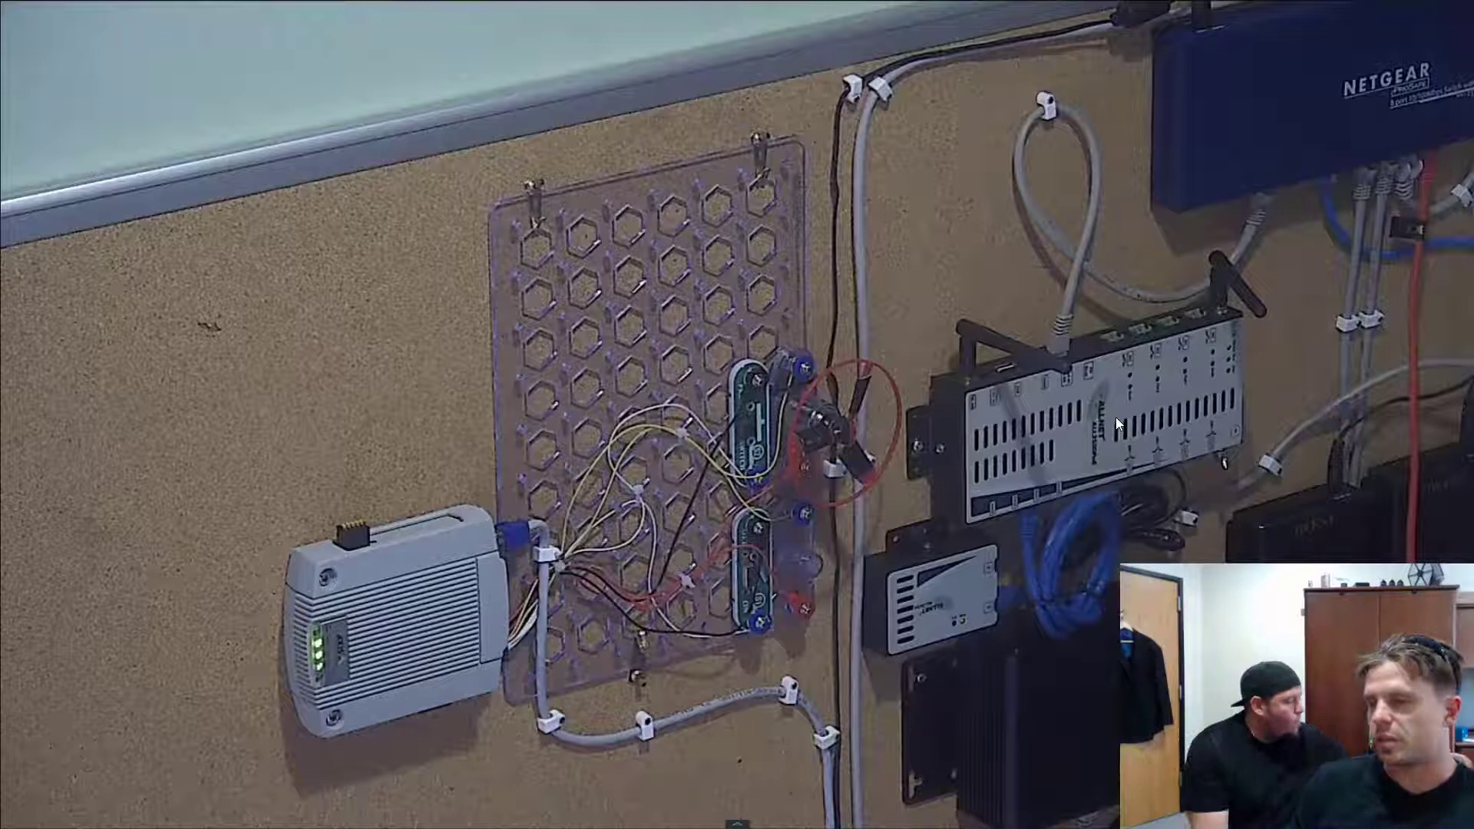
- Restore the DW PTZ camera tile into the layout alongside the ALLNET web page
{"action": "mouse_move", "coordinate": [1150, 511]}
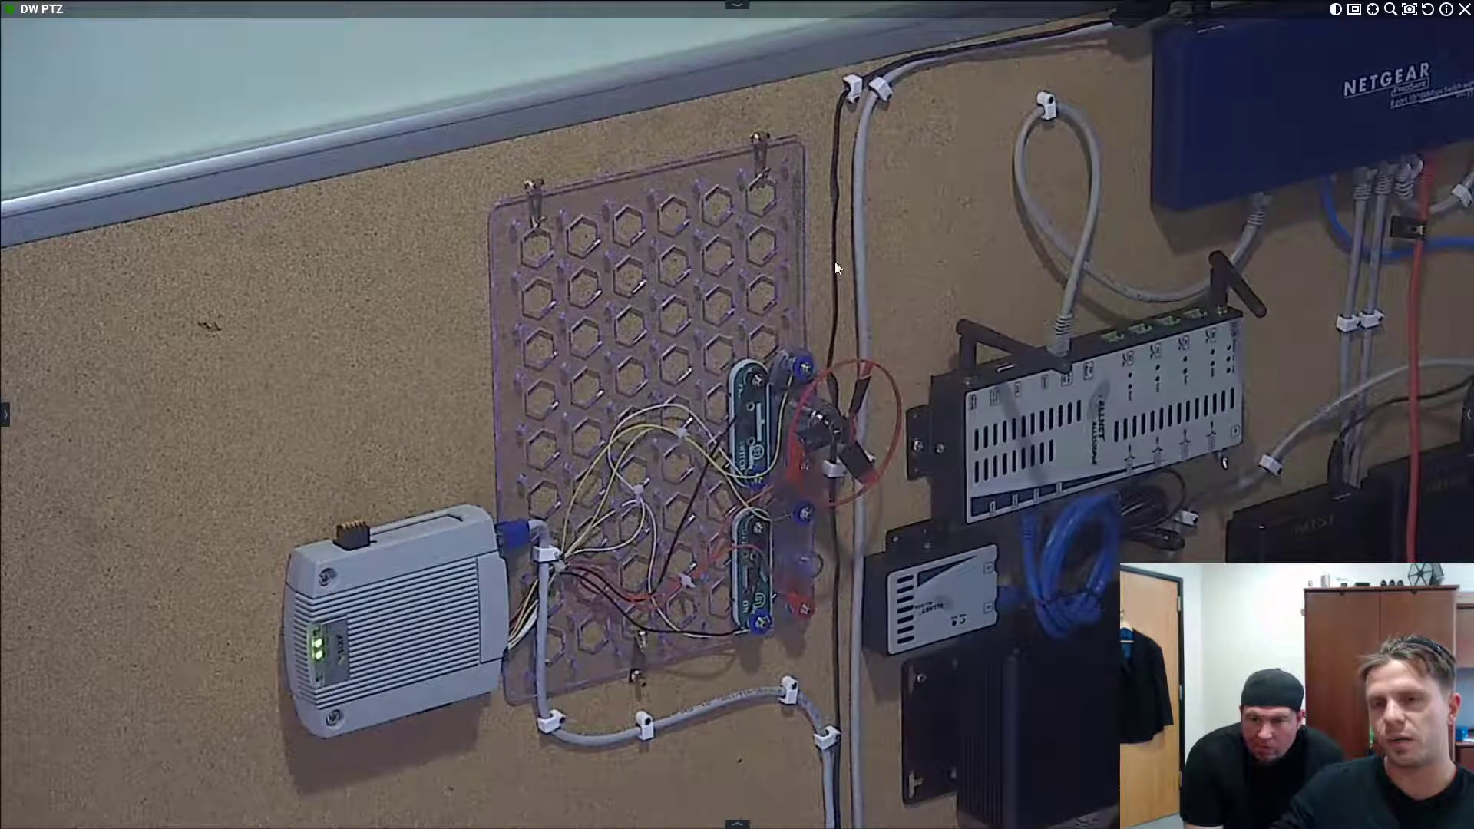
{"action": "double_click", "coordinate": [823, 9]}
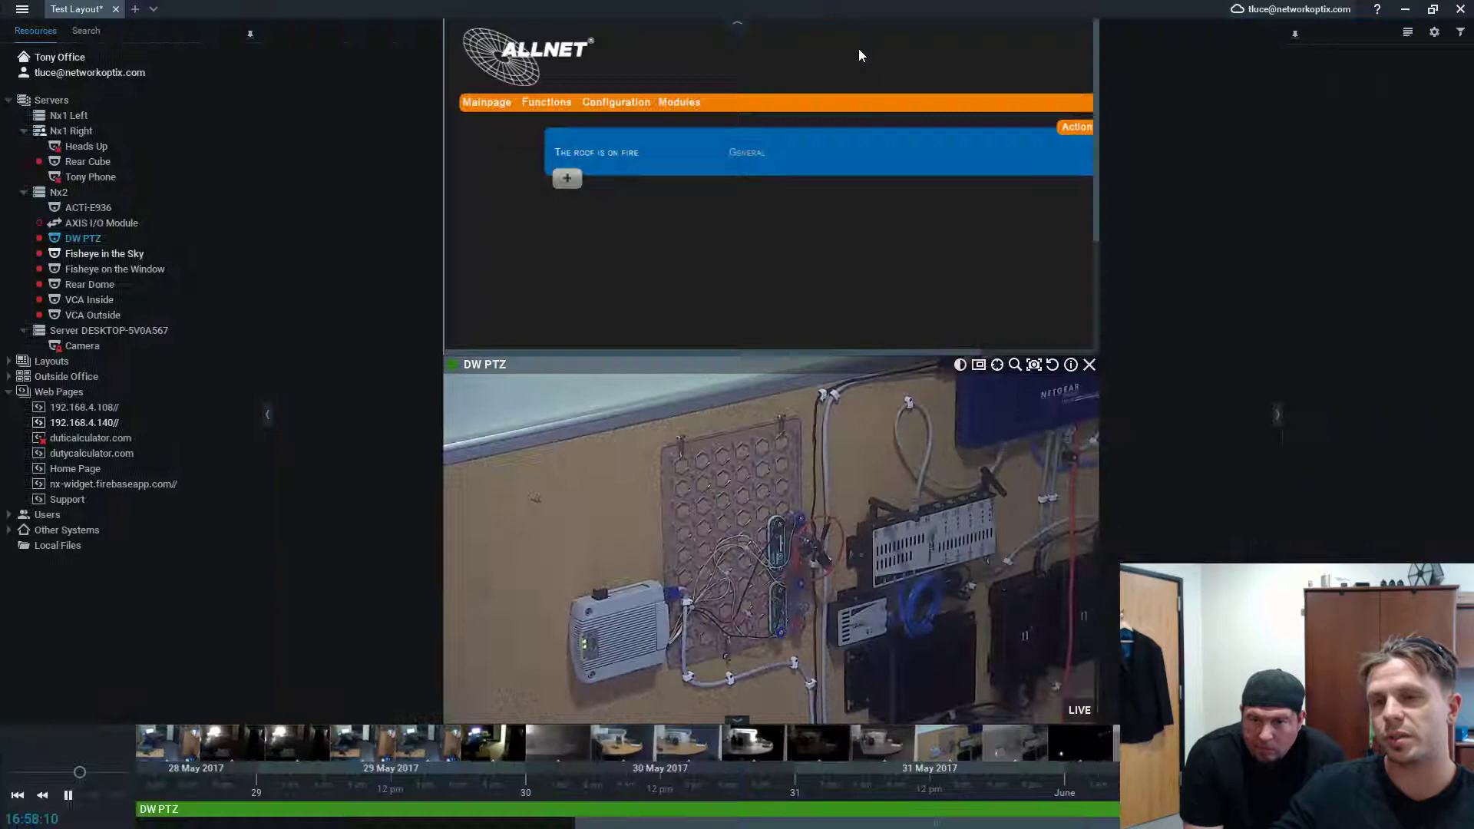
- Maximize the ALLNET web page and open its Modules menu listing networkoptix
{"action": "double_click", "coordinate": [860, 31]}
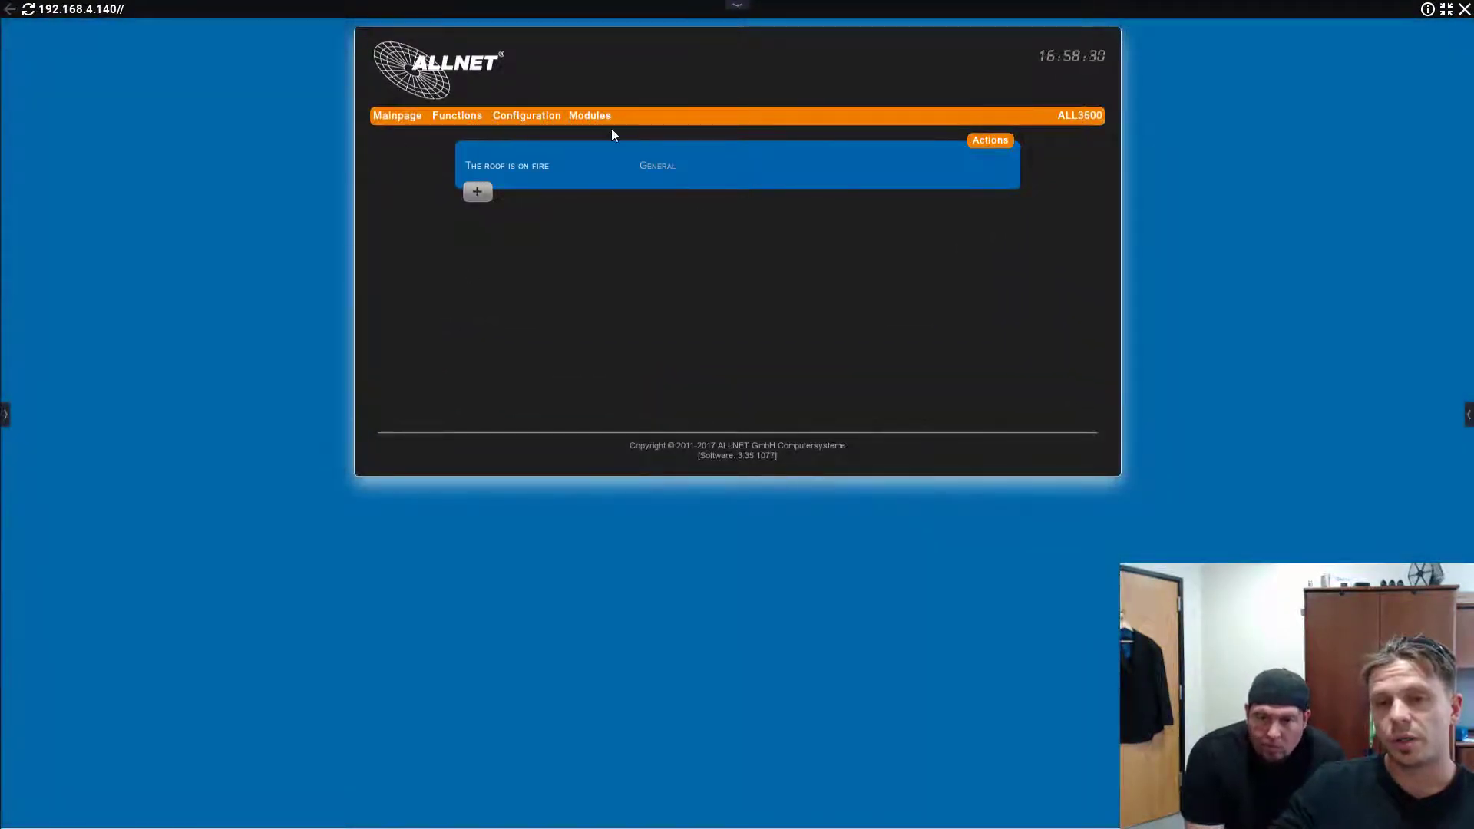
{"action": "left_click", "coordinate": [593, 119]}
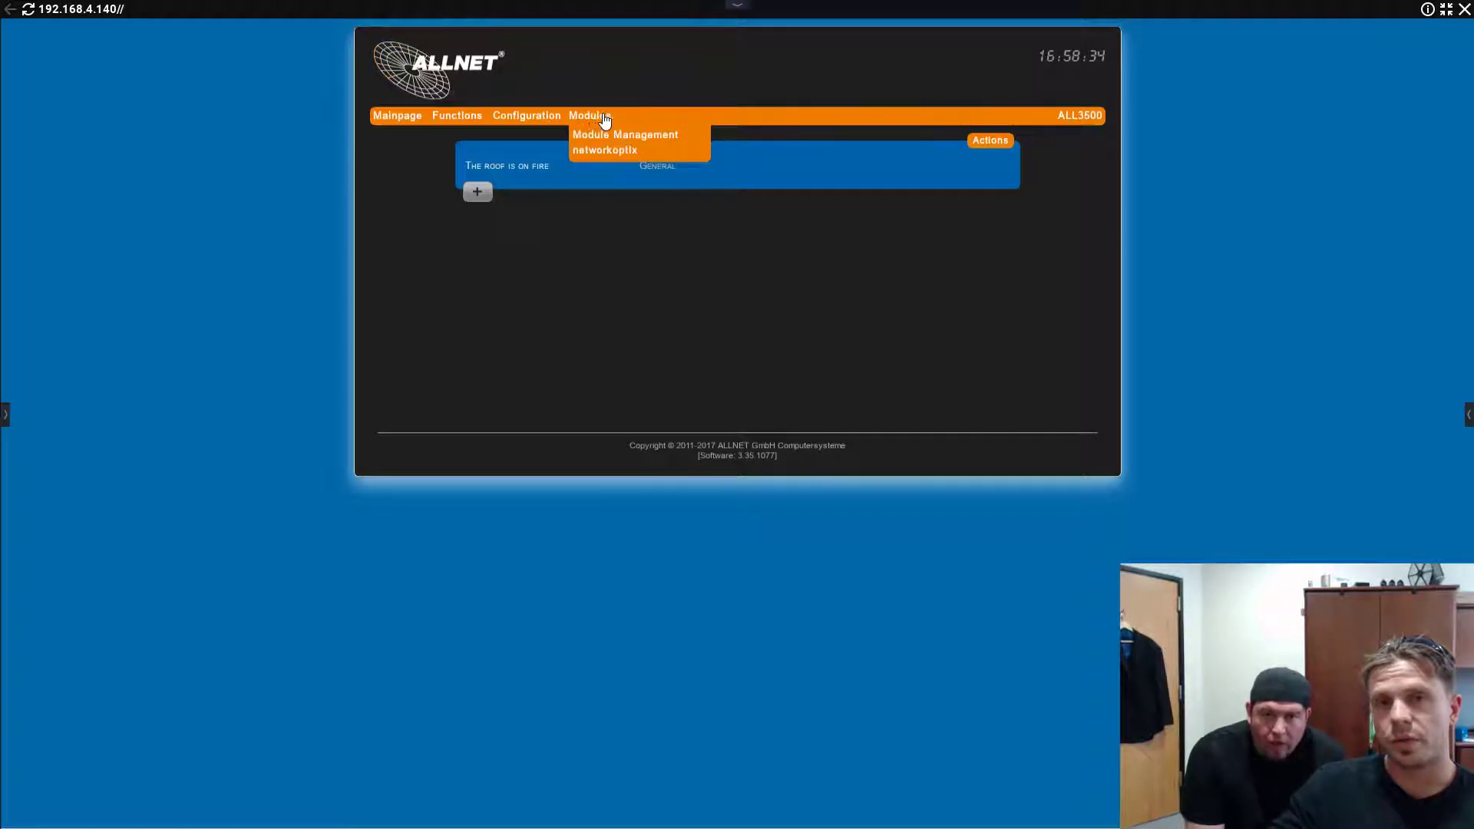
{"action": "left_click", "coordinate": [607, 152]}
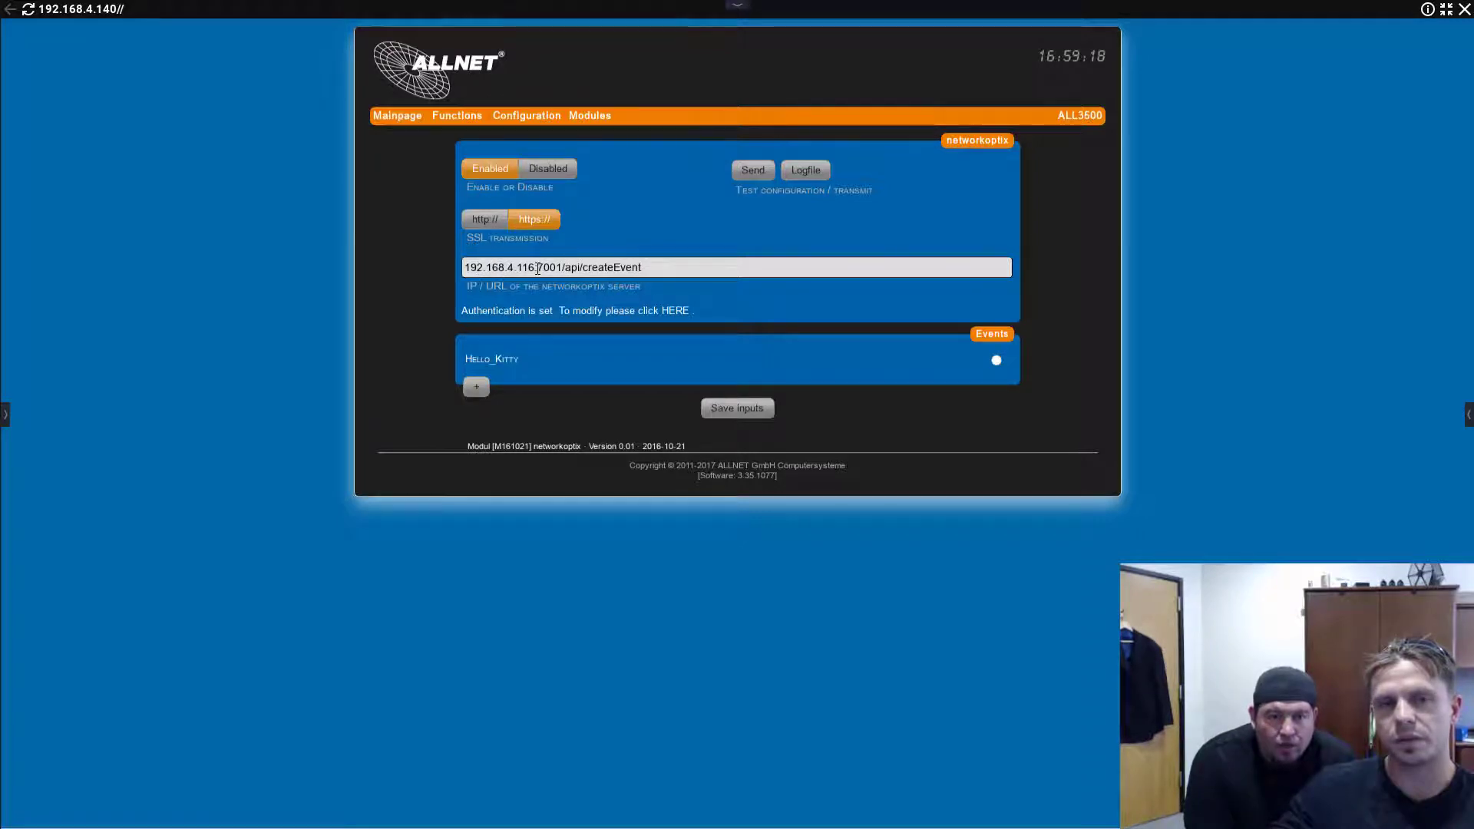
{"action": "left_click", "coordinate": [537, 267]}
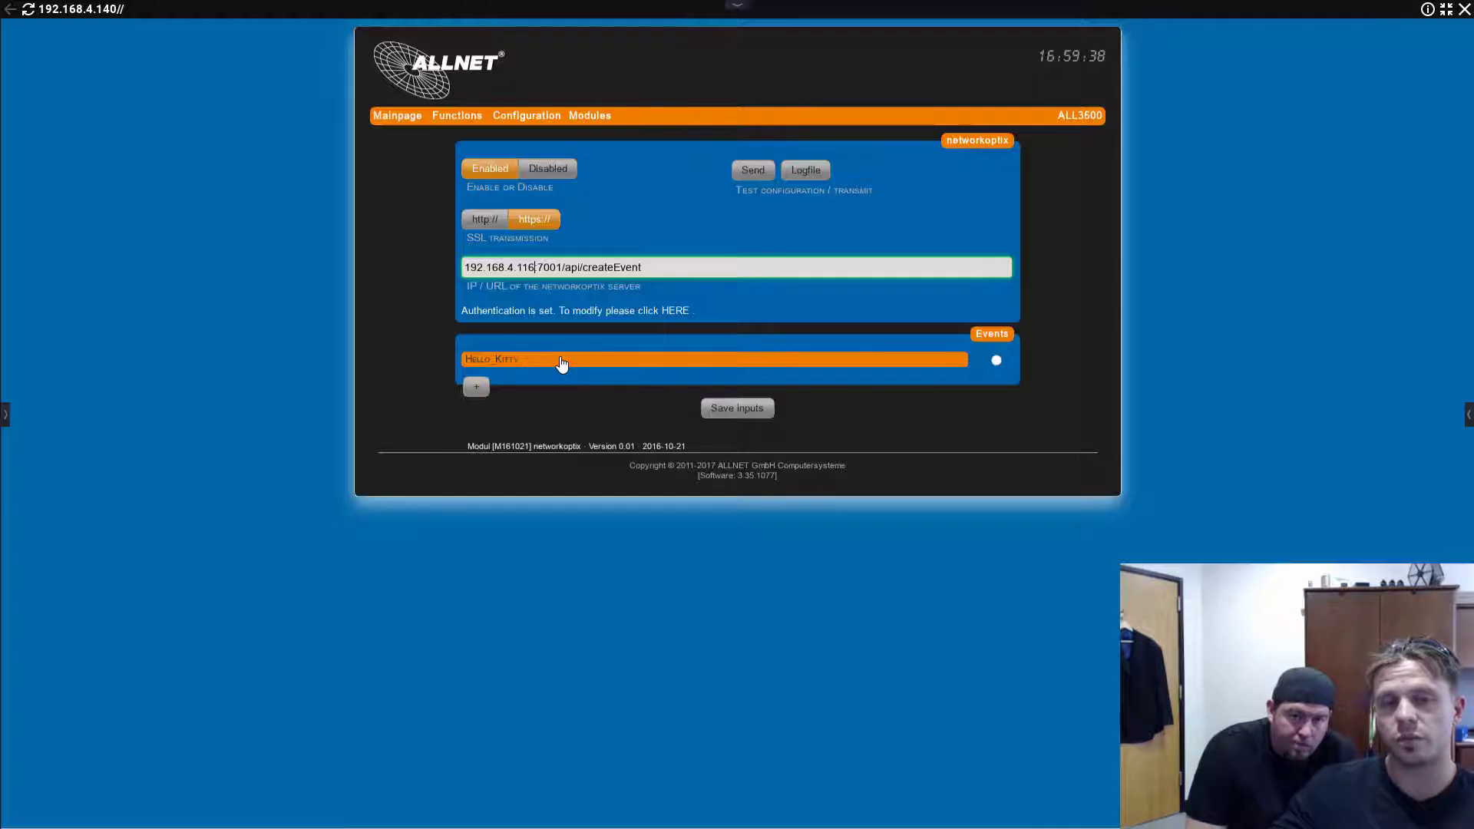
{"action": "left_click", "coordinate": [476, 390]}
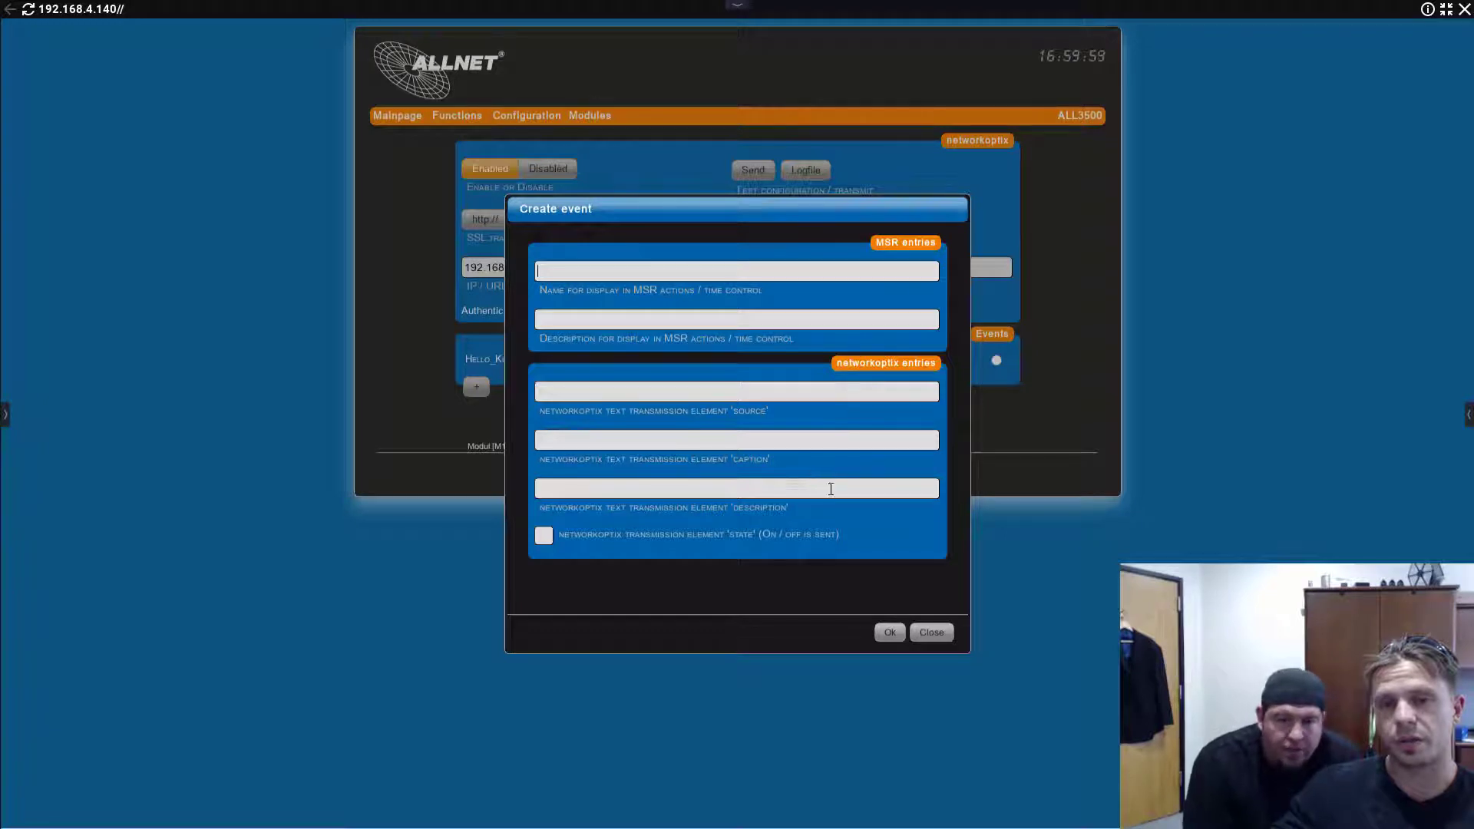
{"action": "left_click", "coordinate": [931, 632]}
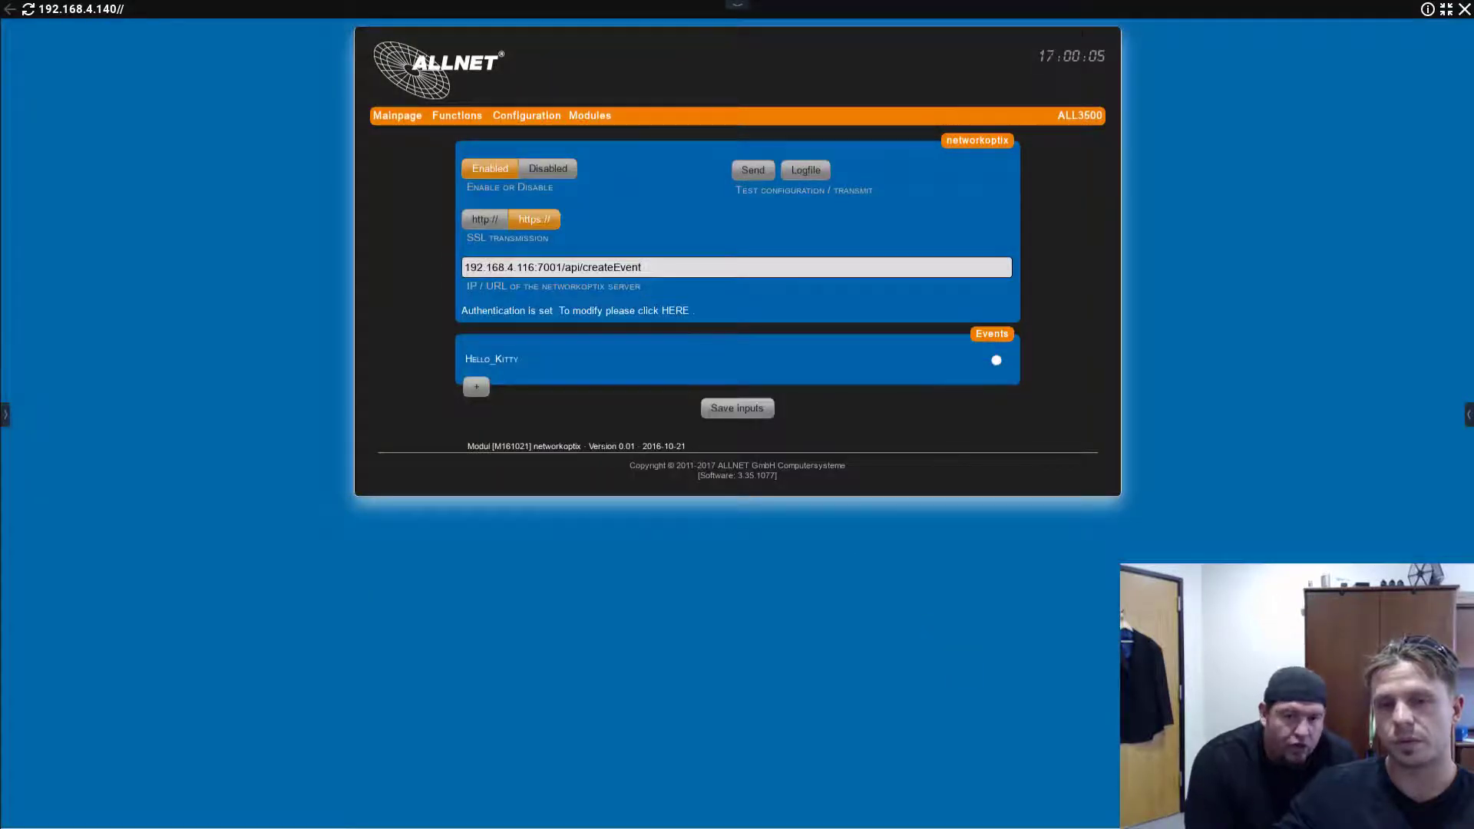
- Open Functions > Actions to reach The roof is on fire action
{"action": "mouse_move", "coordinate": [461, 120]}
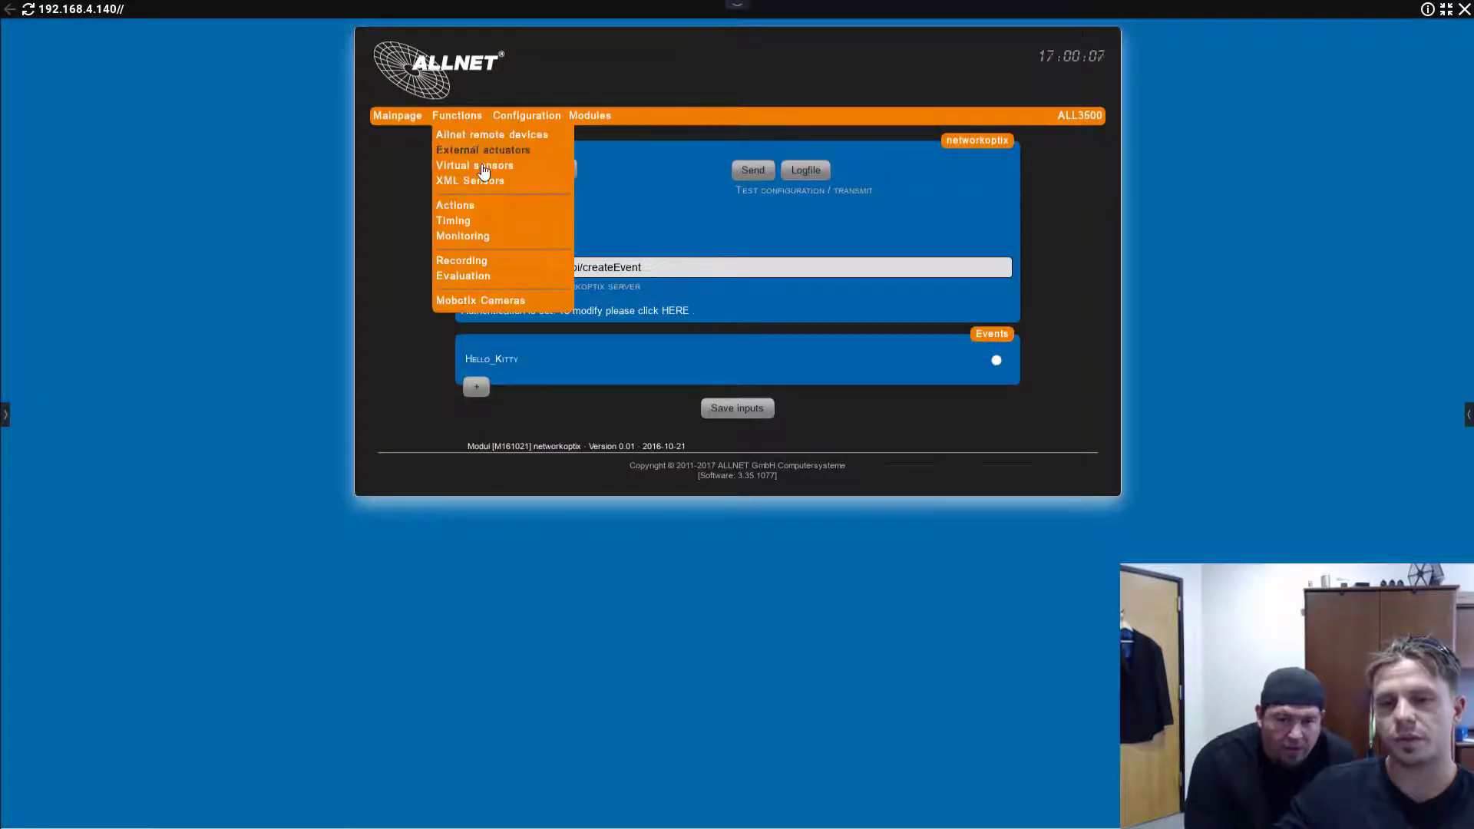
{"action": "left_click", "coordinate": [459, 205]}
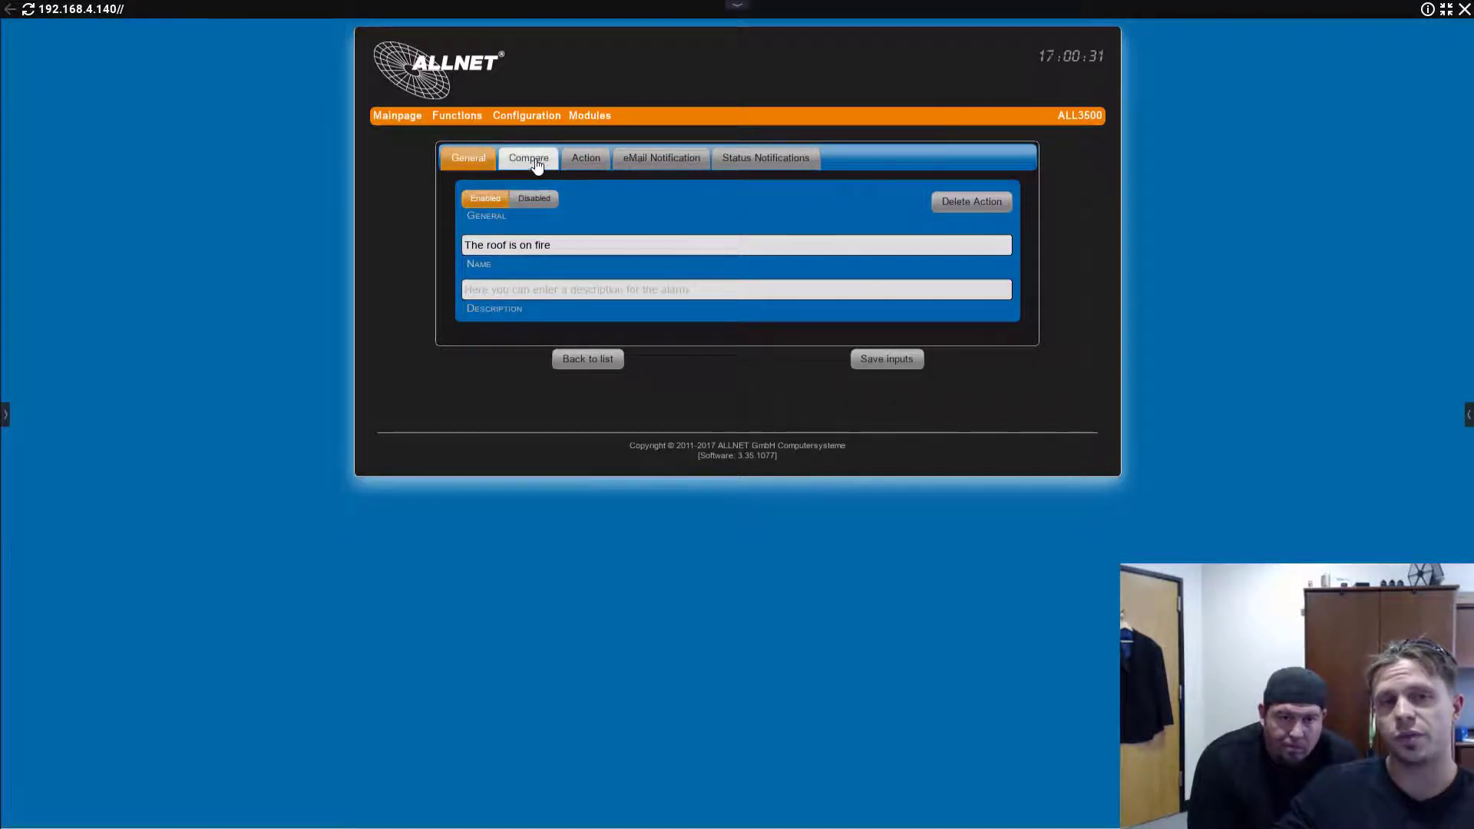
- On the Compare tab, set a 5-second wait before the alarm triggers
{"action": "left_click", "coordinate": [537, 163]}
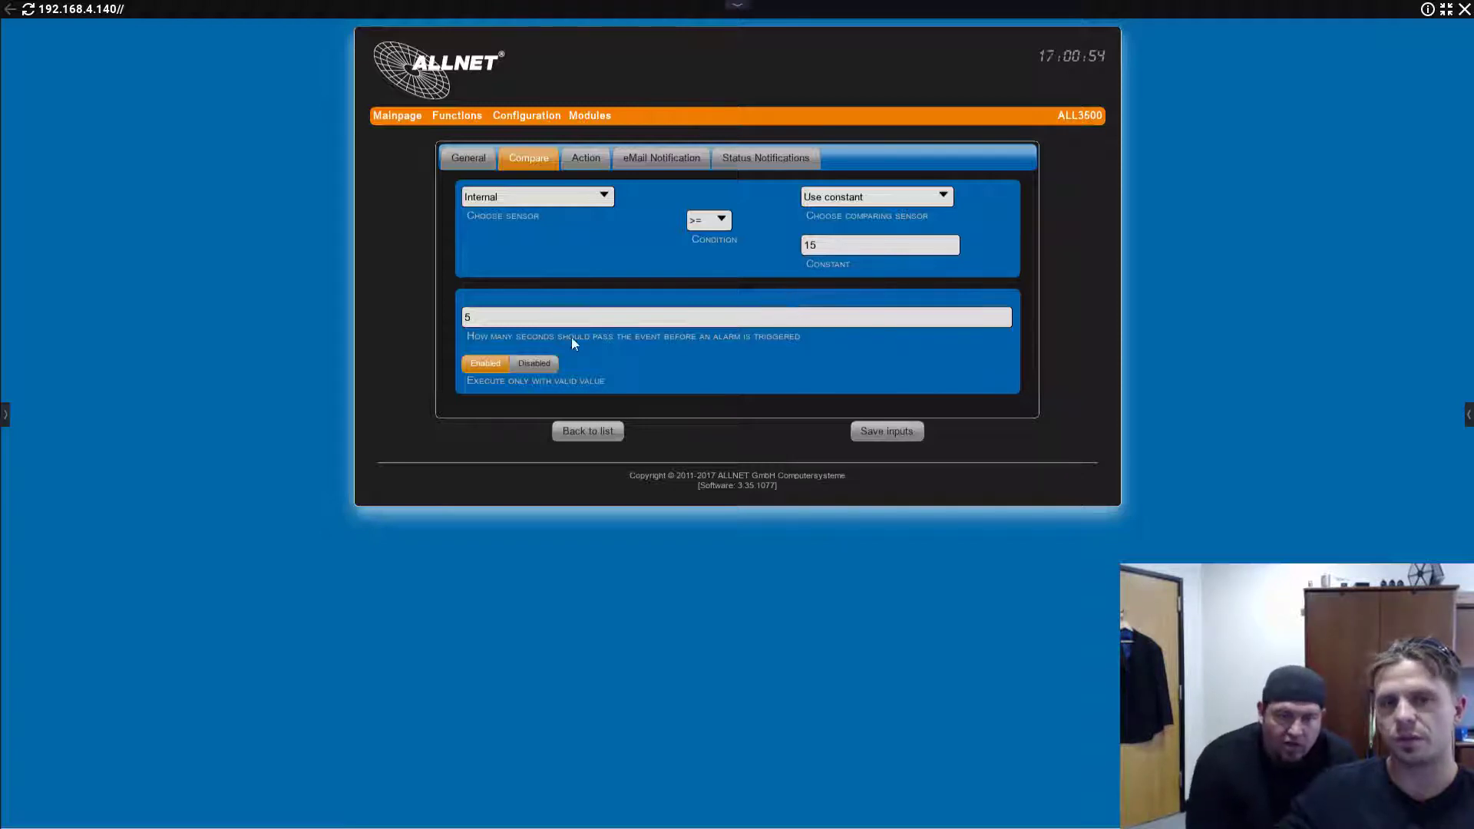
{"action": "left_click", "coordinate": [475, 315]}
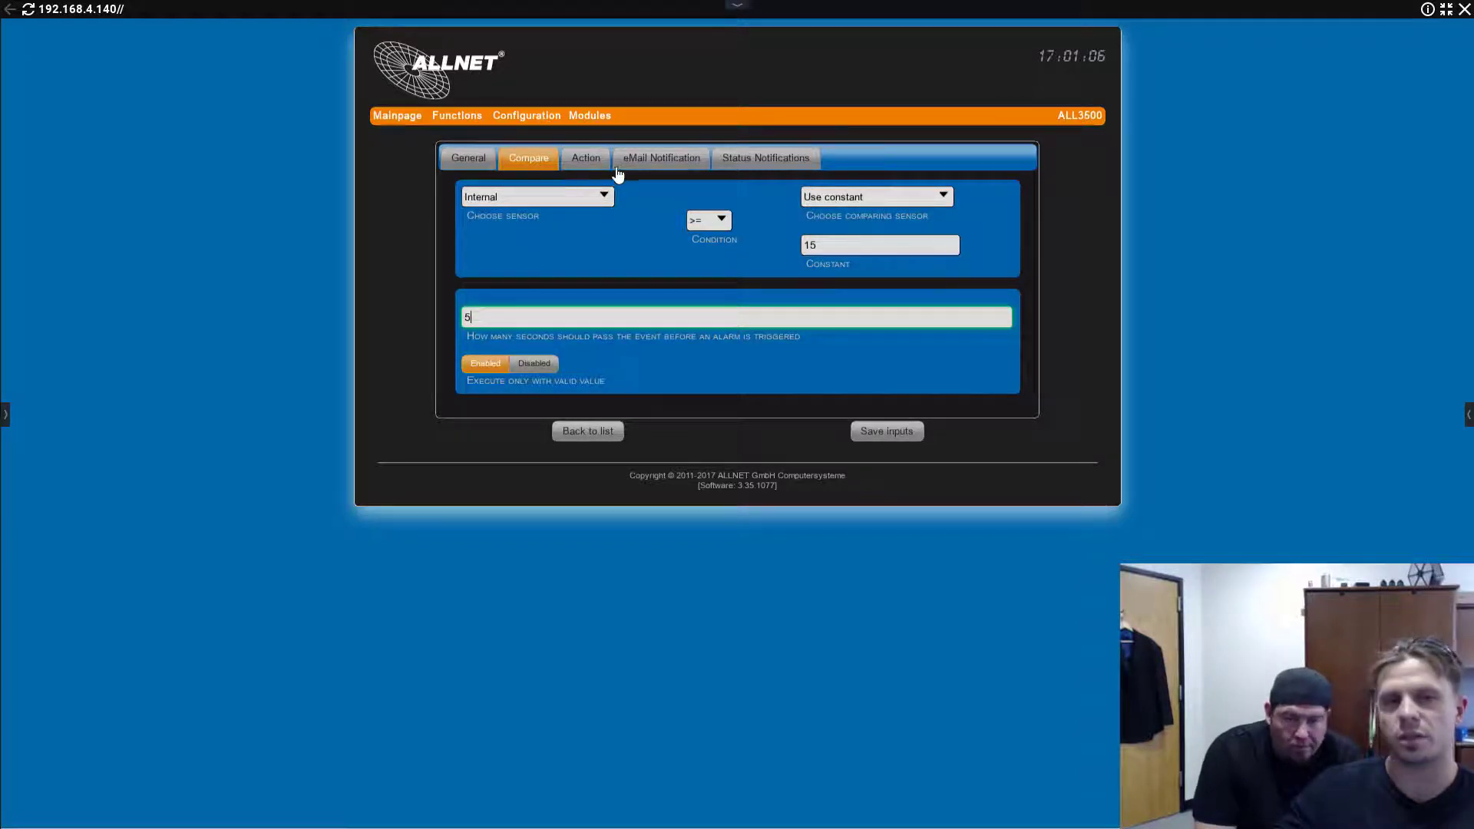
- Check the Action tab shows actuator nx Hello_Kitty On, then restore the page into the layout
{"action": "left_click", "coordinate": [595, 159]}
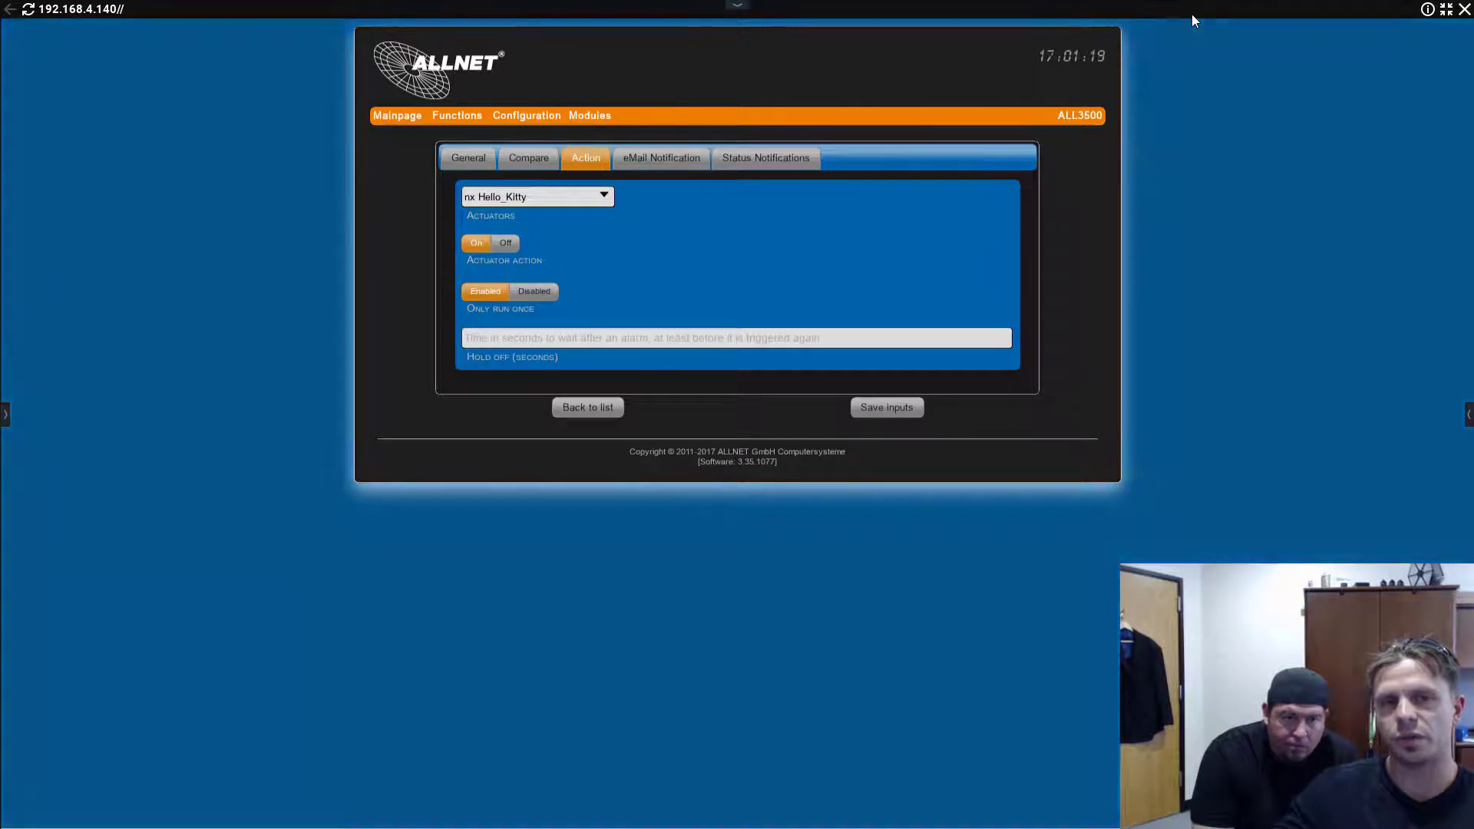
{"action": "double_click", "coordinate": [1118, 11]}
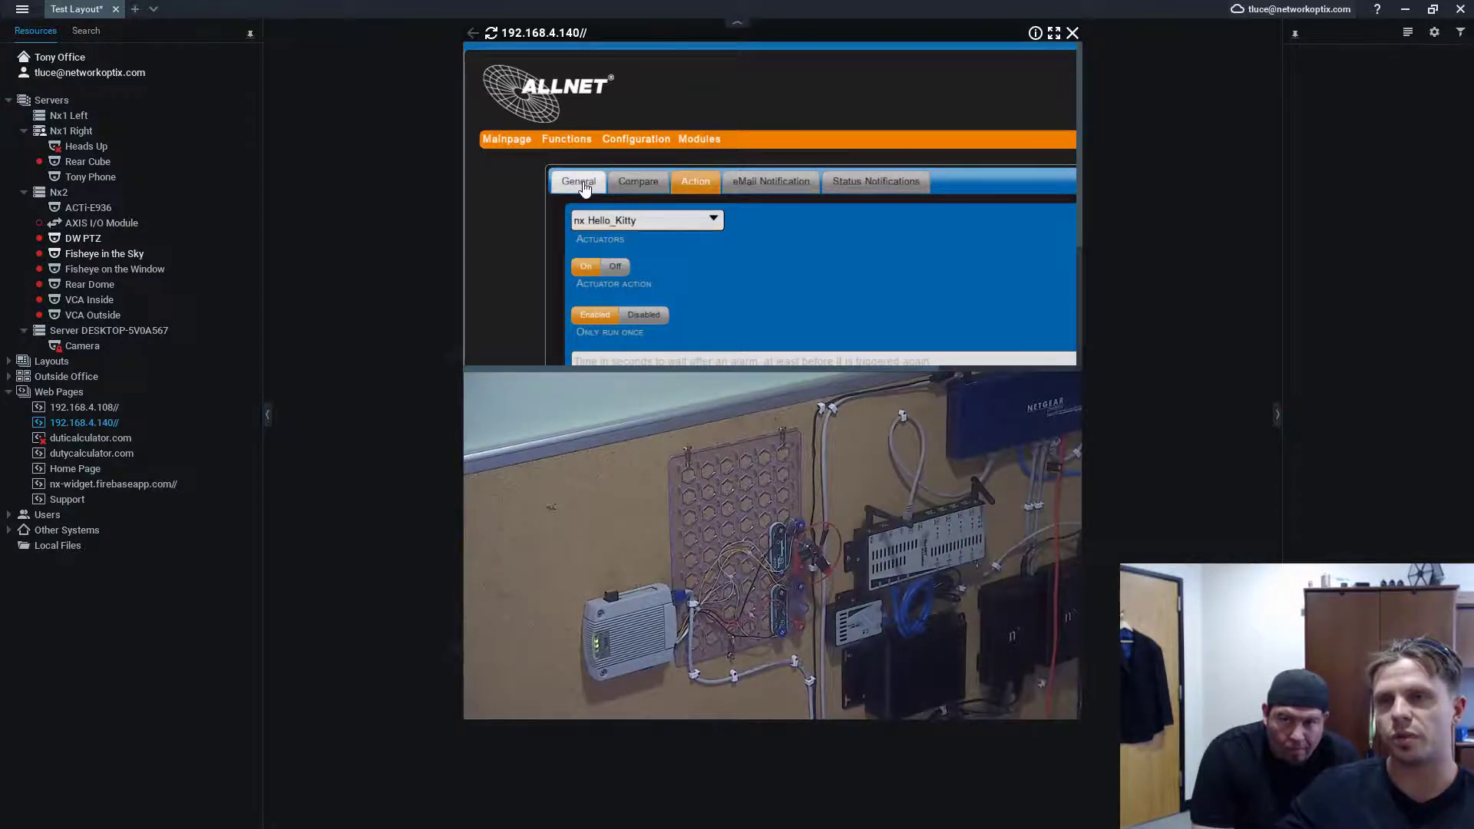
- Set The roof is on fire rule to Disabled on the General tab and save
{"action": "left_click", "coordinate": [585, 187]}
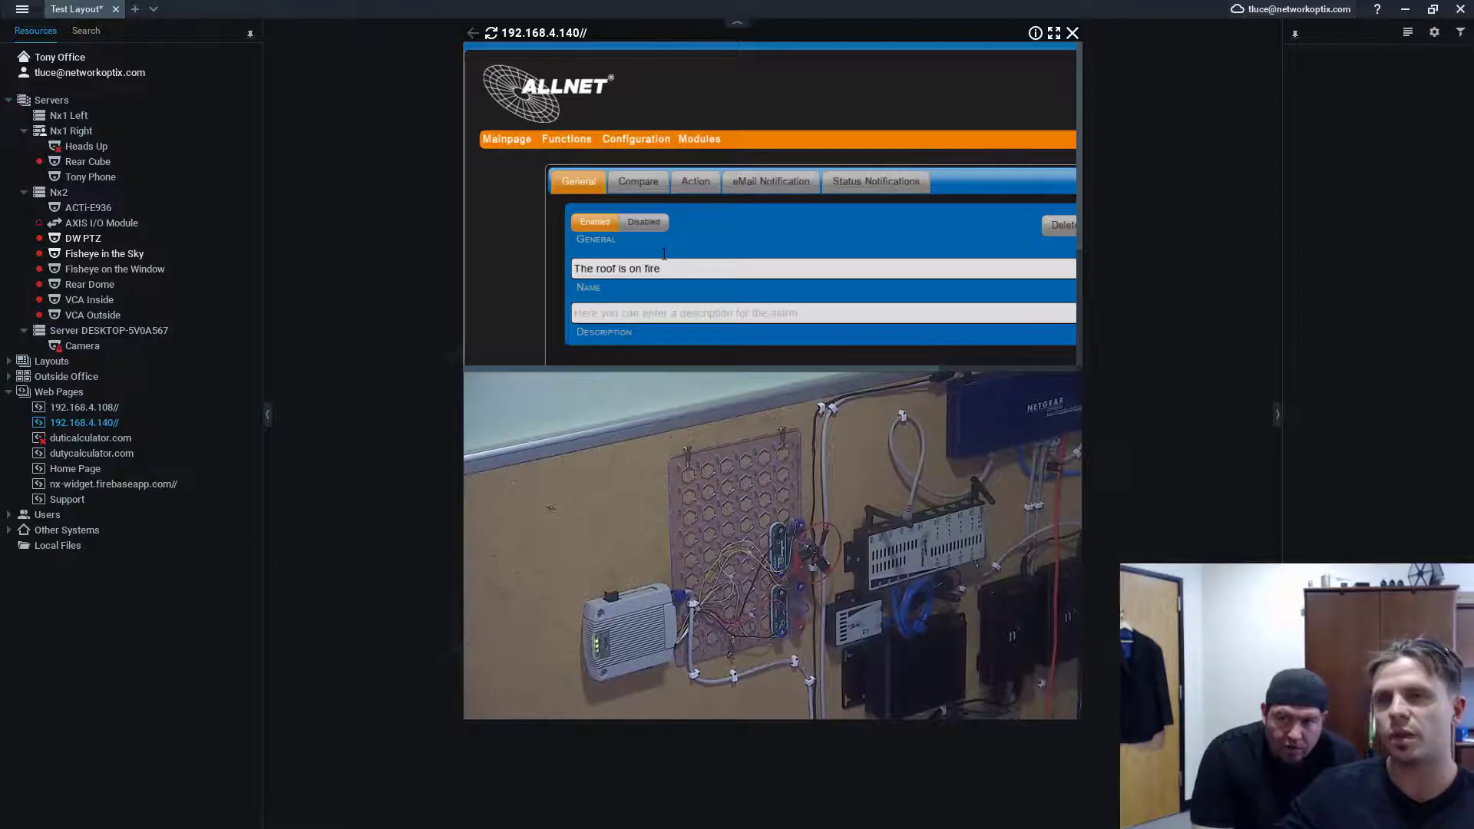
{"action": "scroll", "coordinate": [664, 253], "scroll_direction": "down", "scroll_amount": 2}
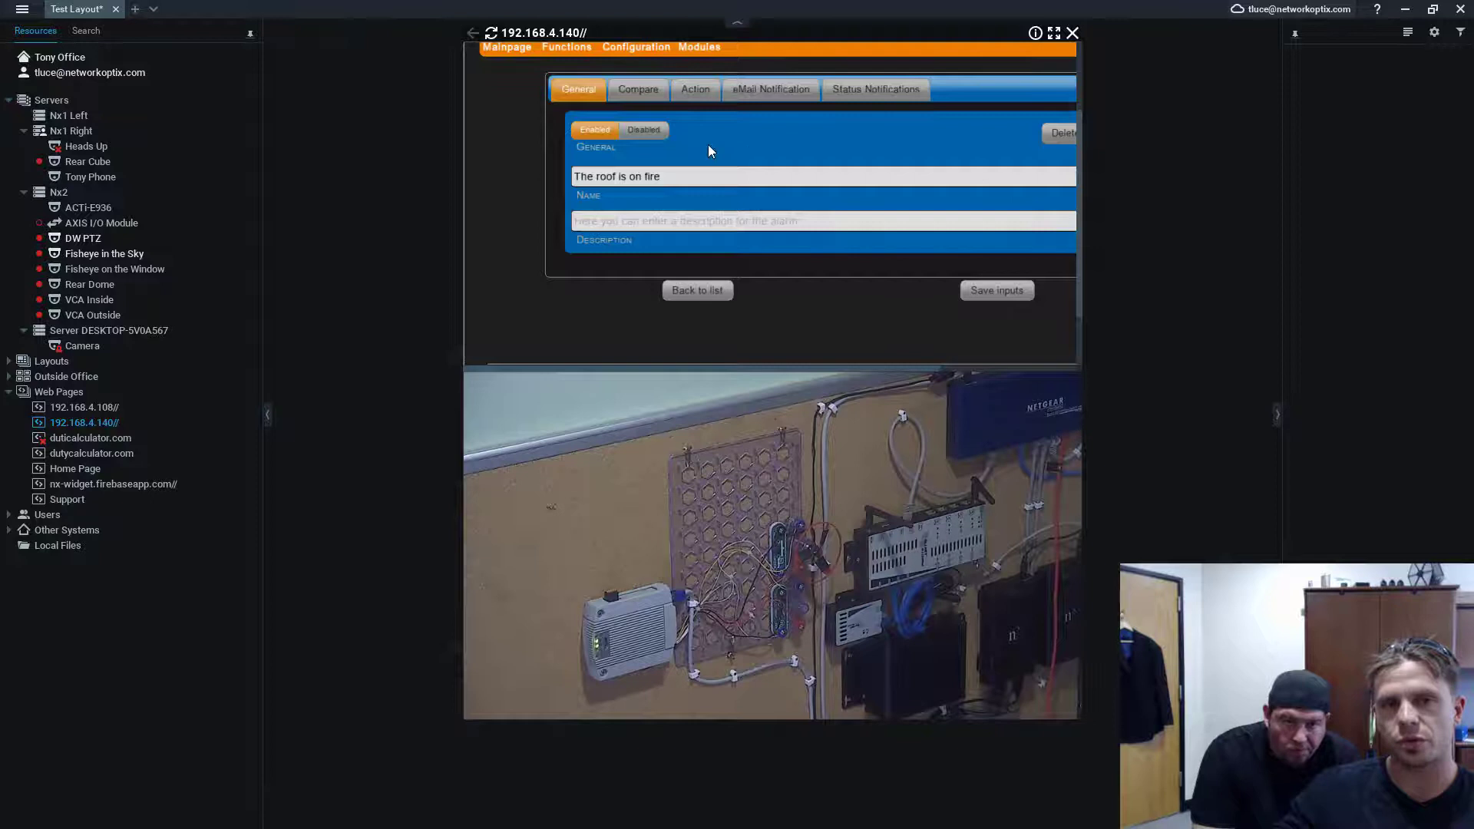
{"action": "left_click", "coordinate": [648, 132]}
{"action": "left_click", "coordinate": [975, 293]}
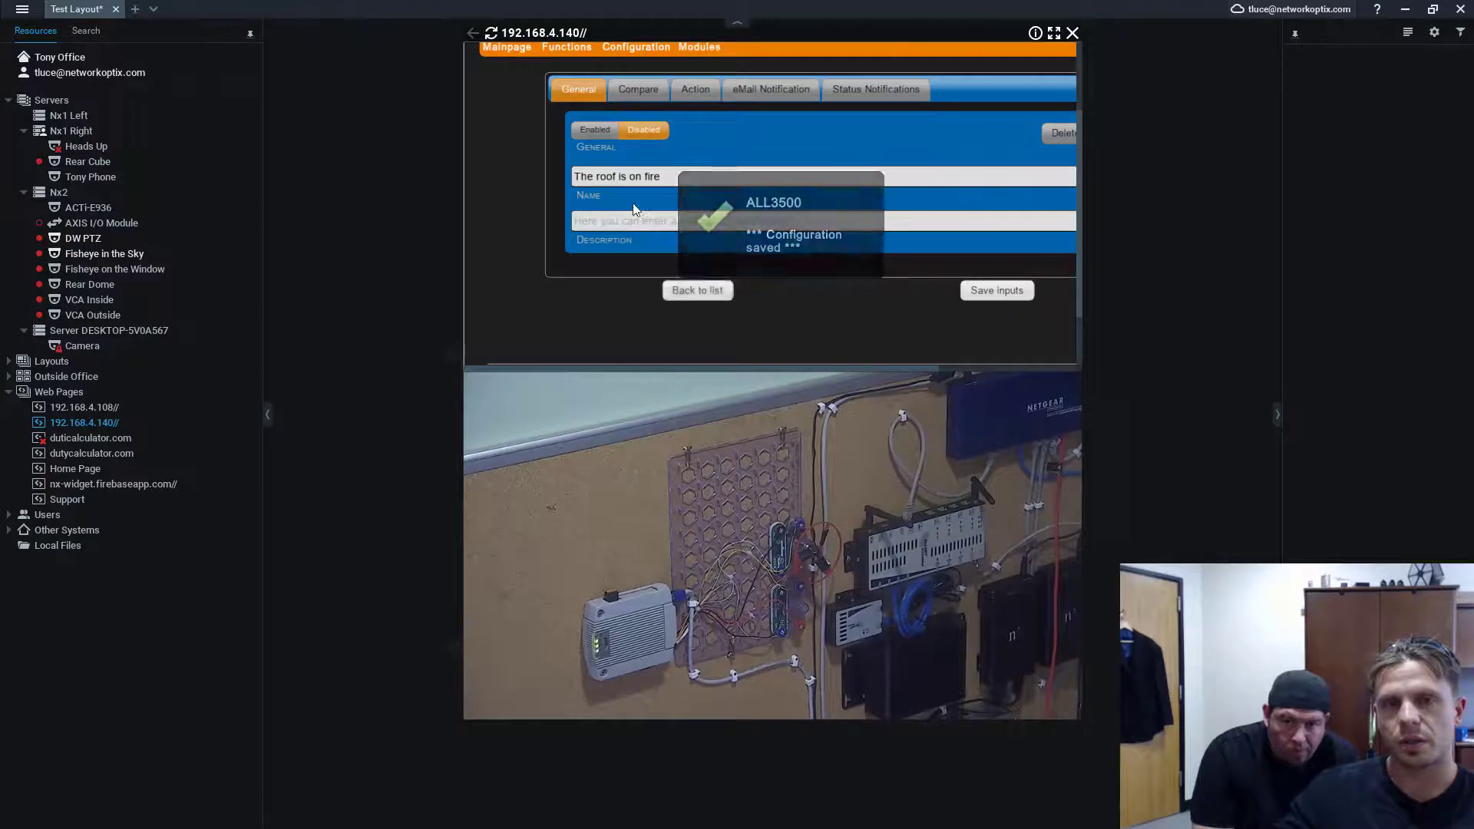
- Reopen The roof is on fire rule, set it Enabled, and save again
{"action": "left_click", "coordinate": [695, 291]}
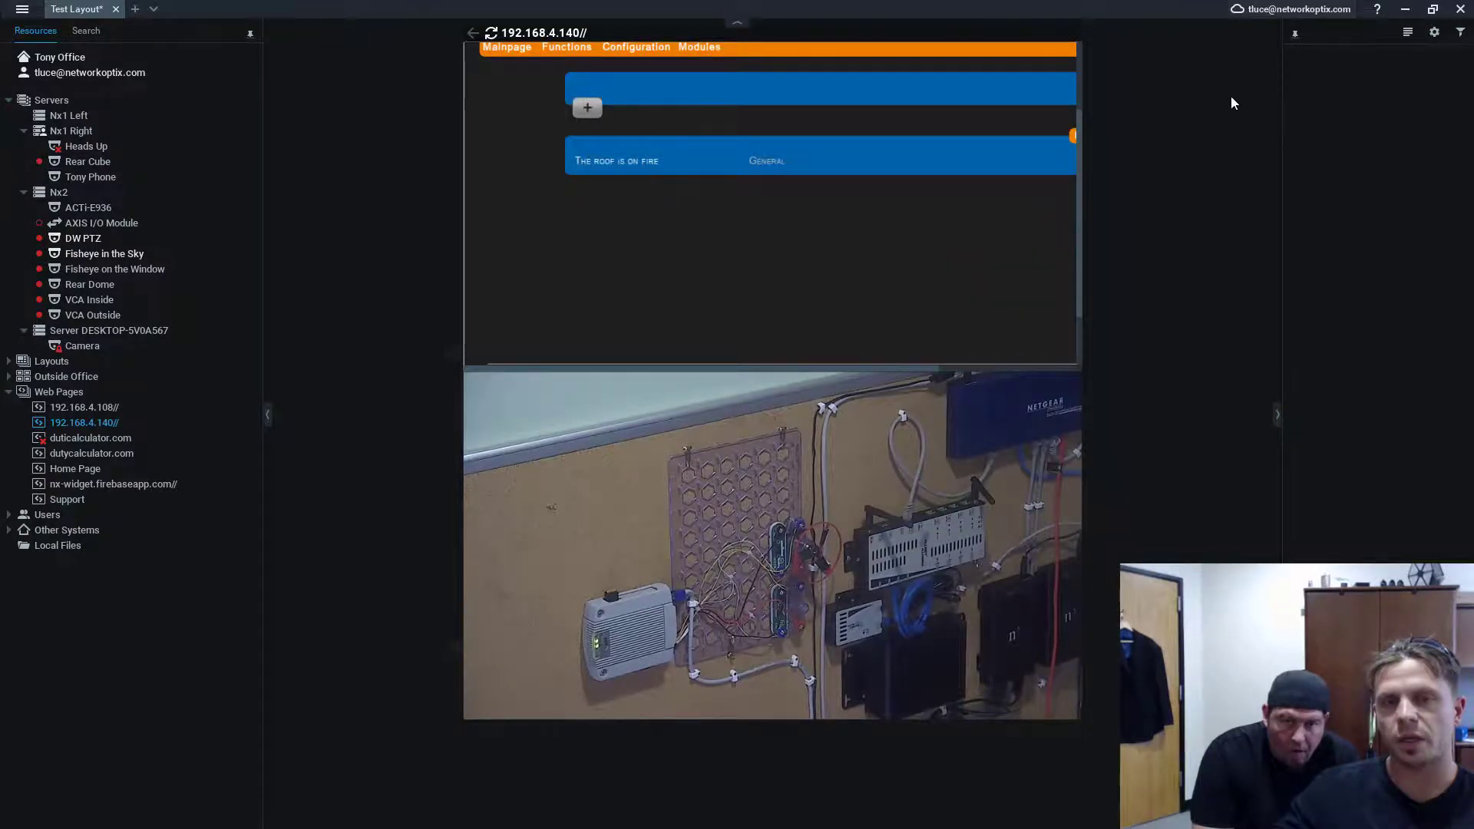
{"action": "left_click", "coordinate": [621, 165]}
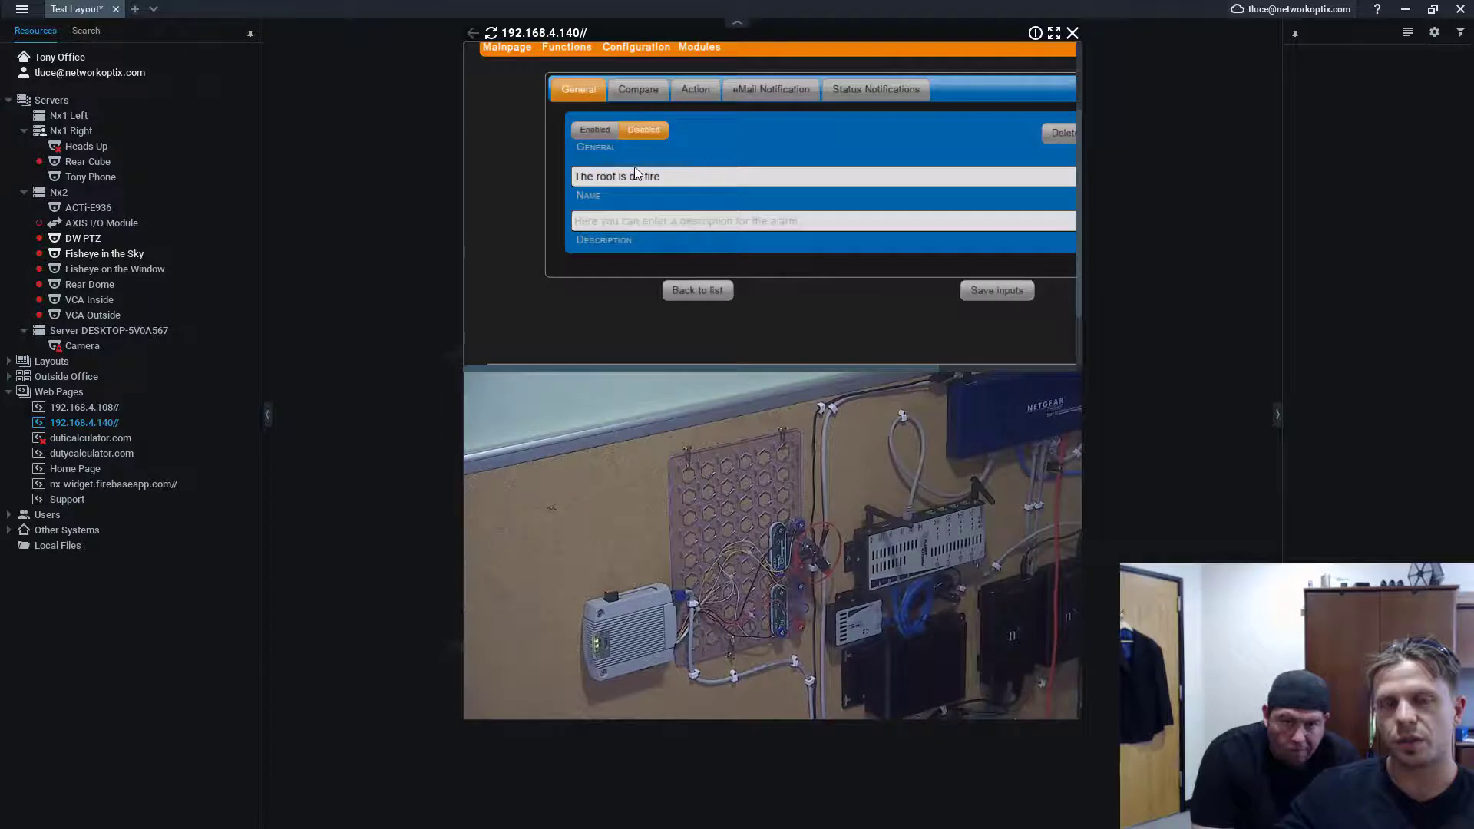
{"action": "left_click", "coordinate": [596, 132]}
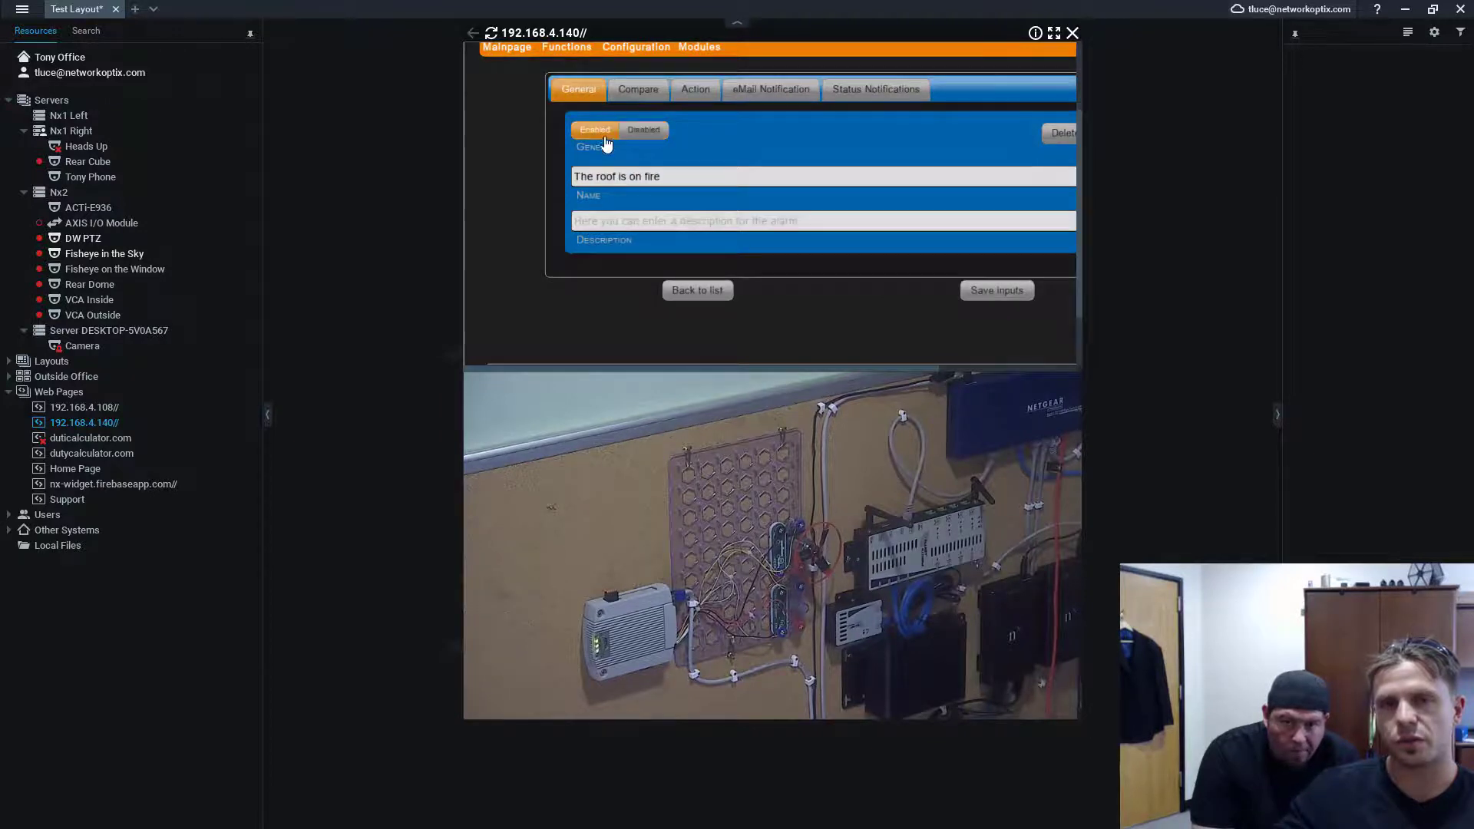
{"action": "left_click", "coordinate": [997, 292]}
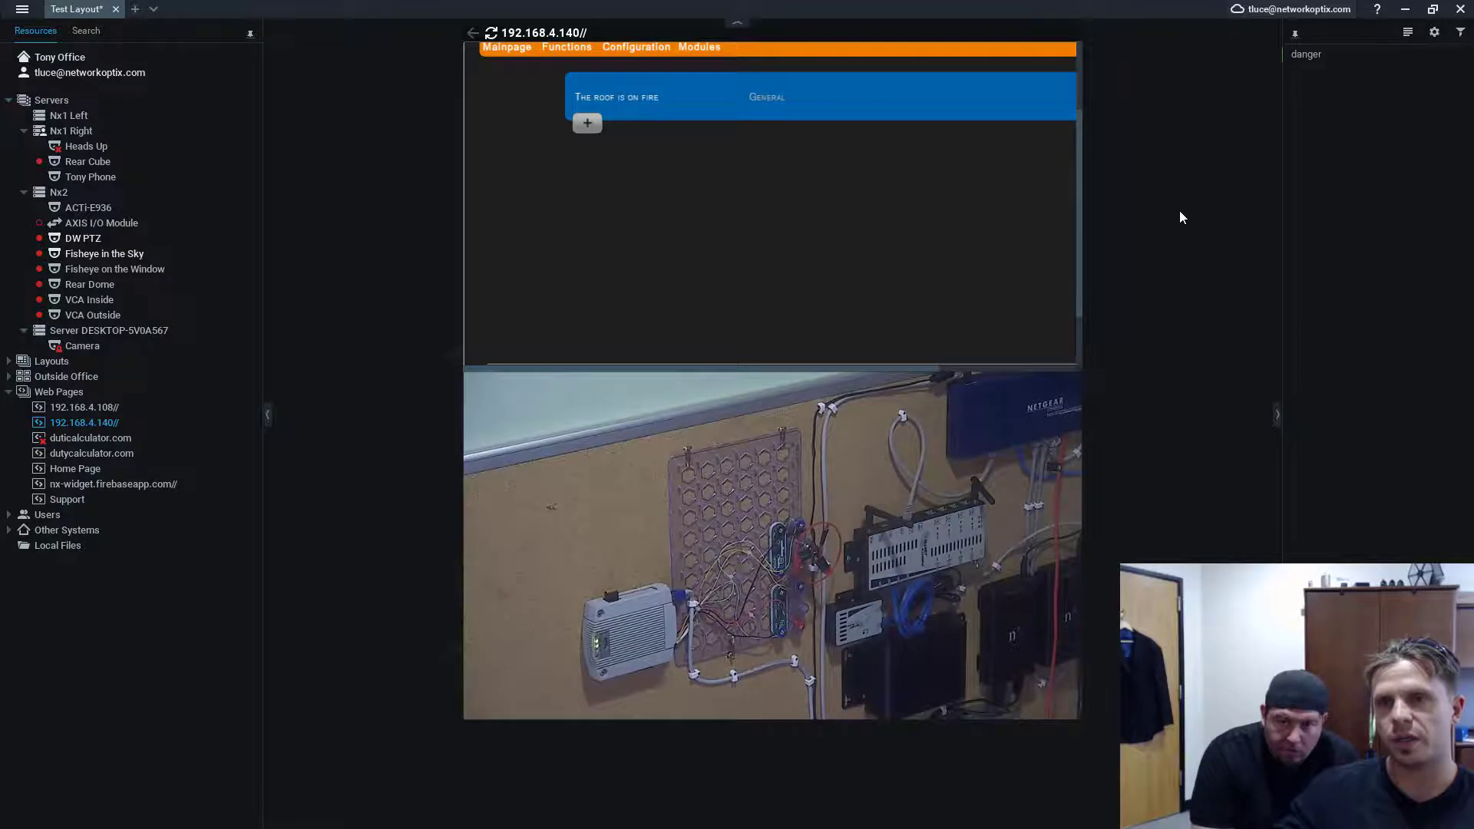
{"action": "mouse_move", "coordinate": [1308, 57]}
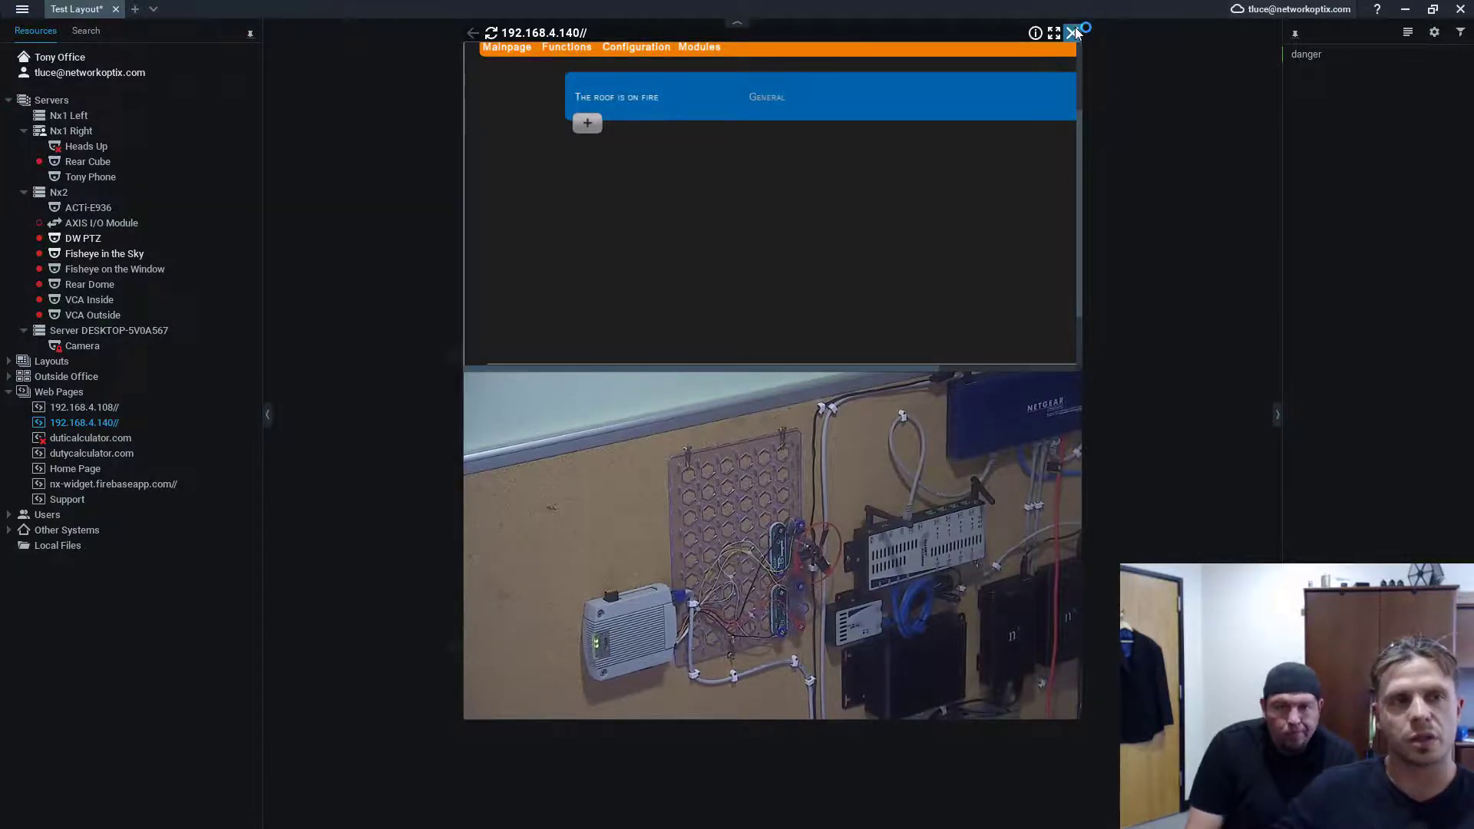
- Replace the embedded page by dragging the 192.168.4.140 web page beside the DW PTZ camera
{"action": "left_click", "coordinate": [1071, 33]}
{"action": "left_click", "coordinate": [107, 423]}
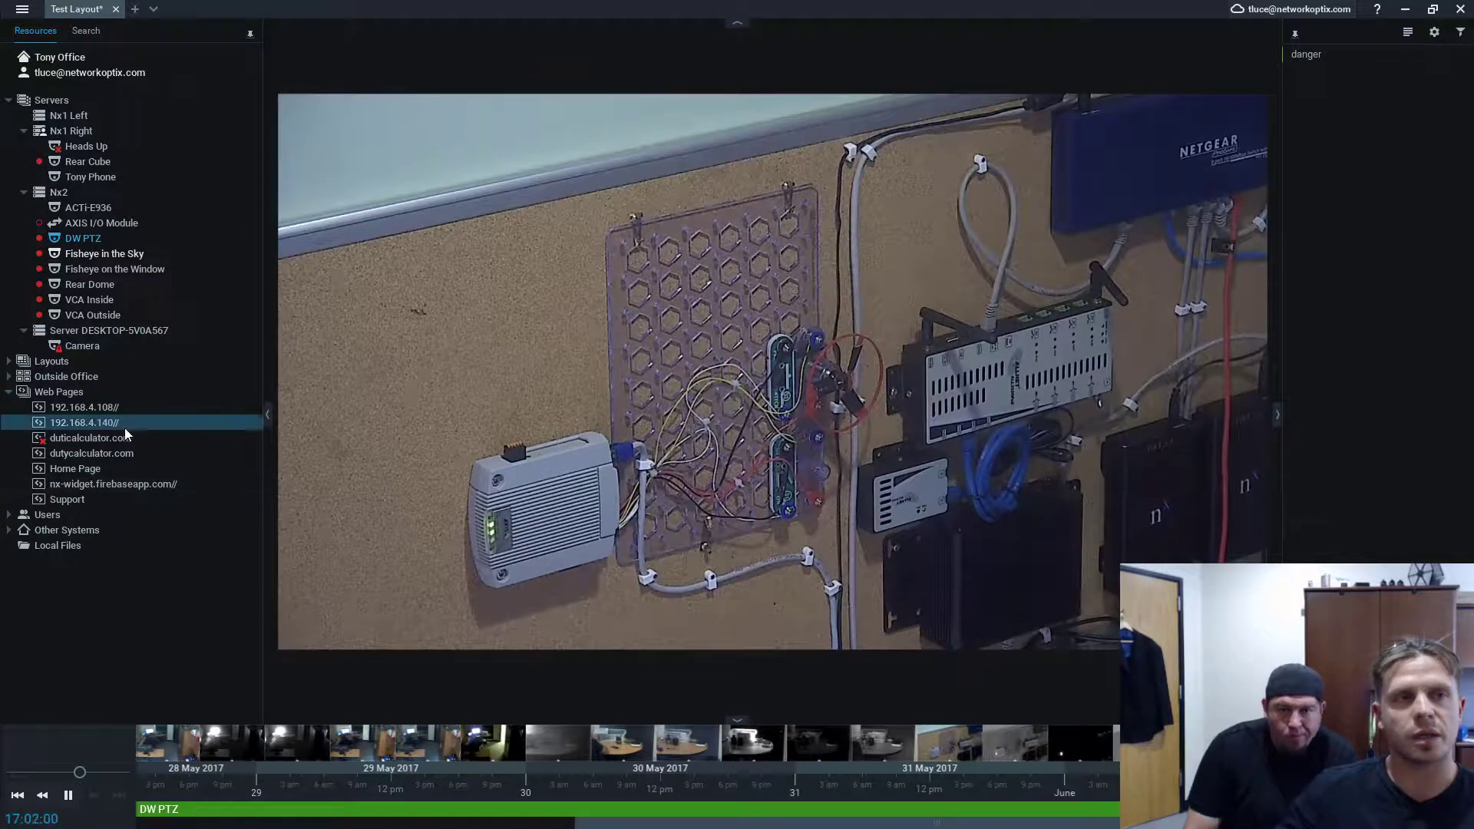
{"action": "left_click_drag", "start_coordinate": [125, 430], "coordinate": [380, 450]}
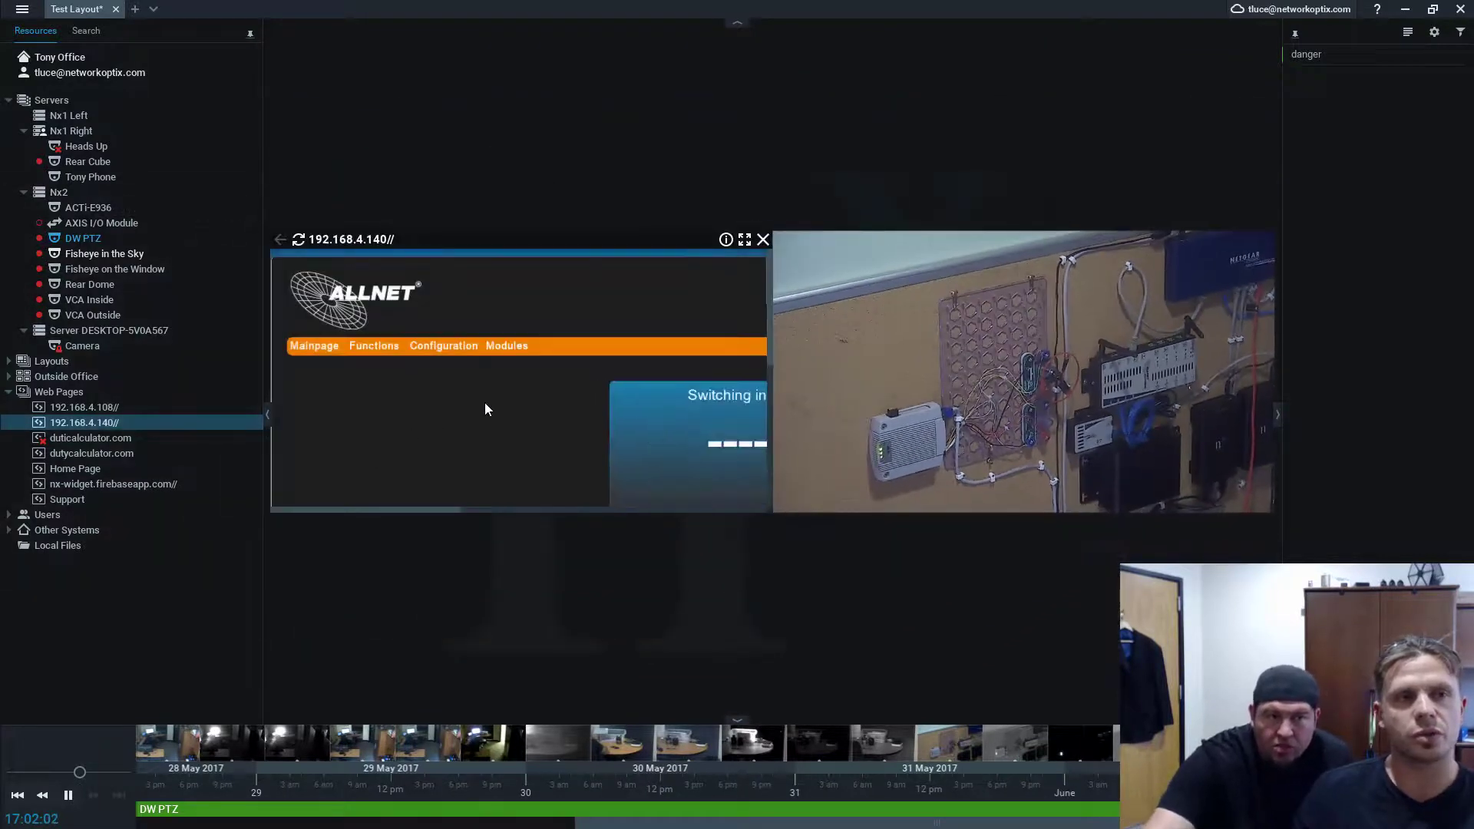
- Expand the ALLNET 192.168.4.140 web page to full screen
{"action": "left_click", "coordinate": [744, 239]}
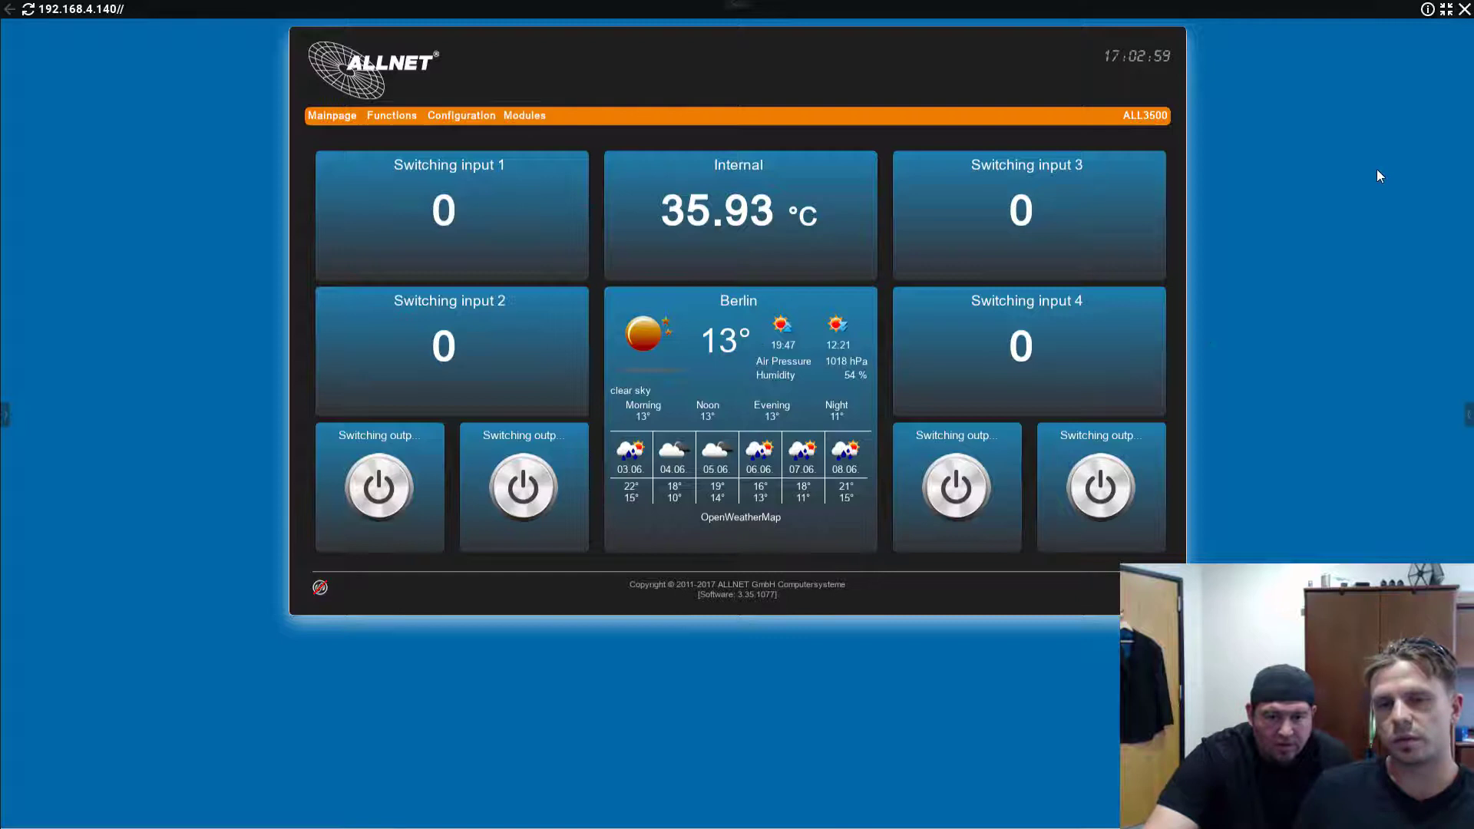
{"action": "mouse_move", "coordinate": [514, 113]}
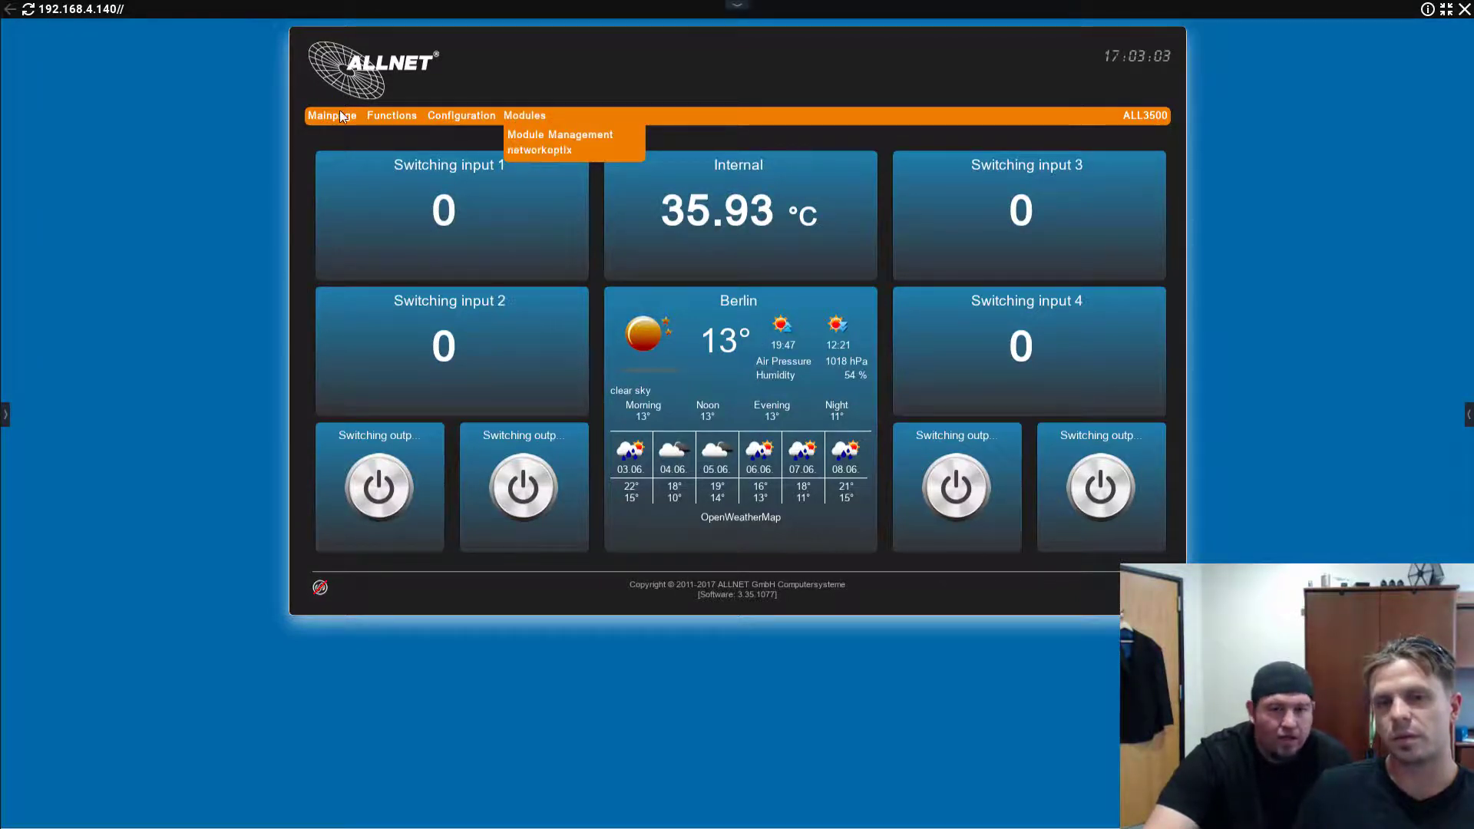
{"action": "mouse_move", "coordinate": [375, 112]}
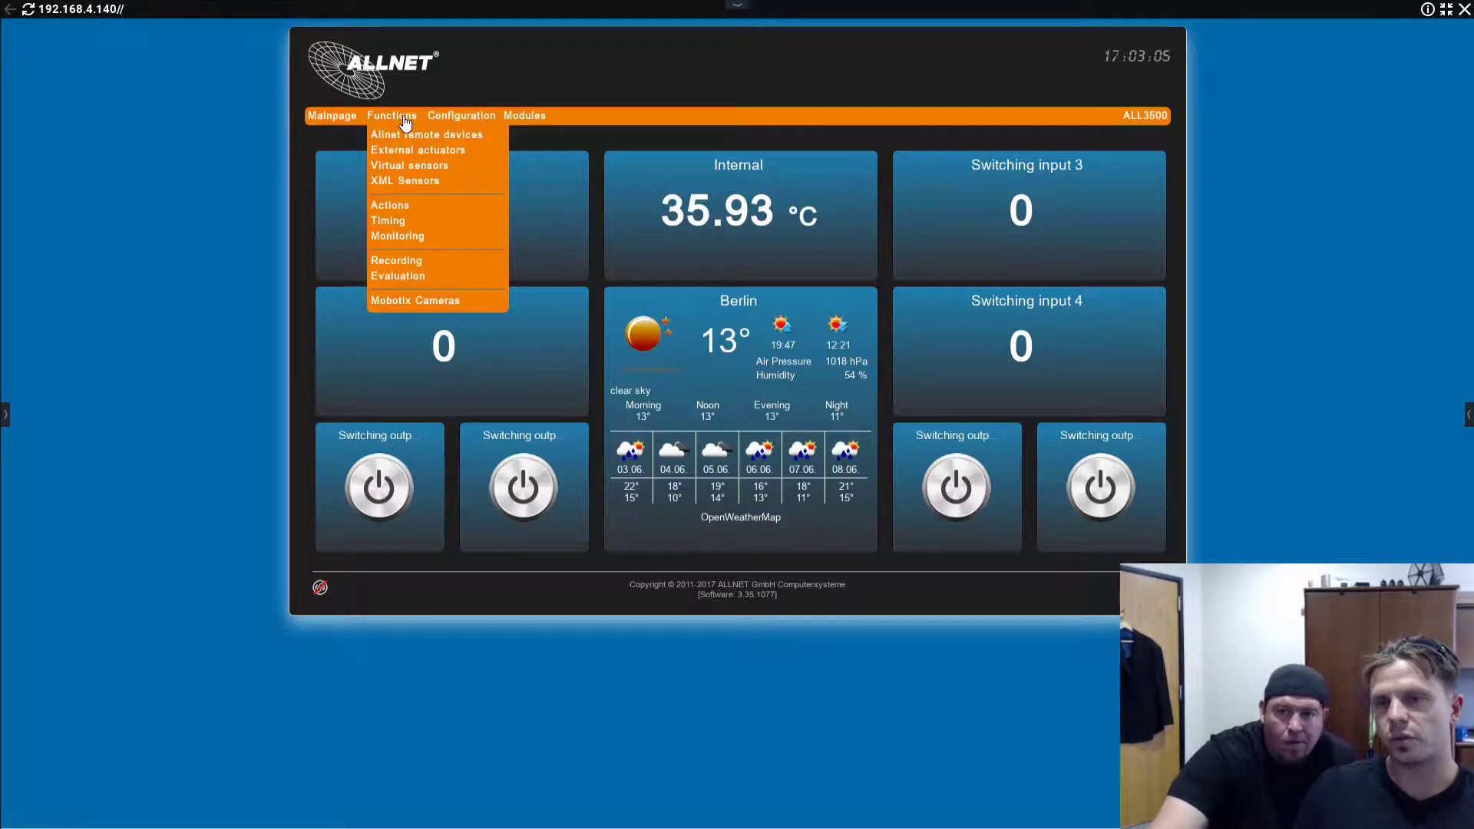
- Open The roof is on fire action and review its Compare condition
{"action": "left_click", "coordinate": [390, 205]}
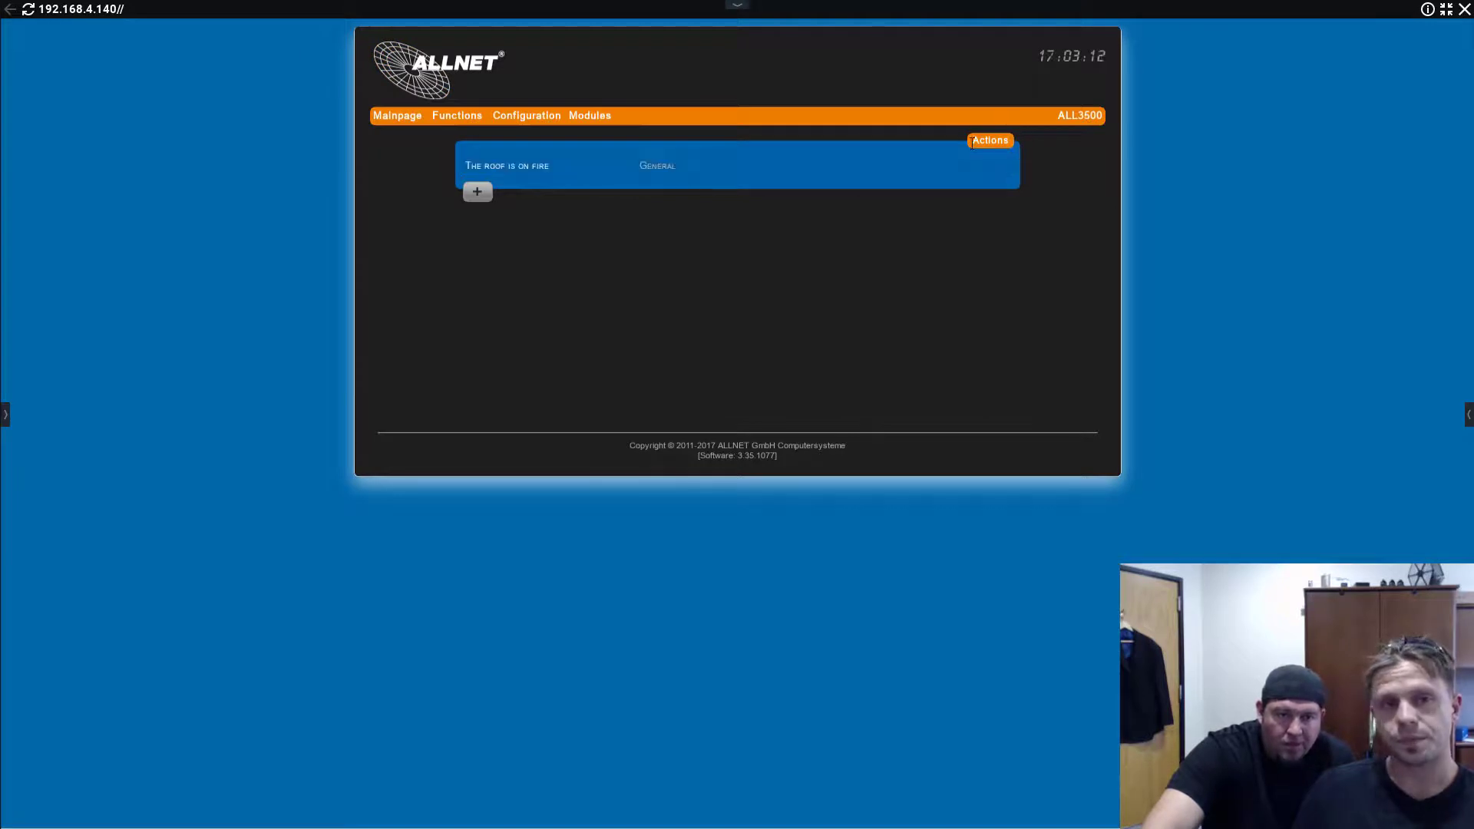
{"action": "mouse_move", "coordinate": [602, 119]}
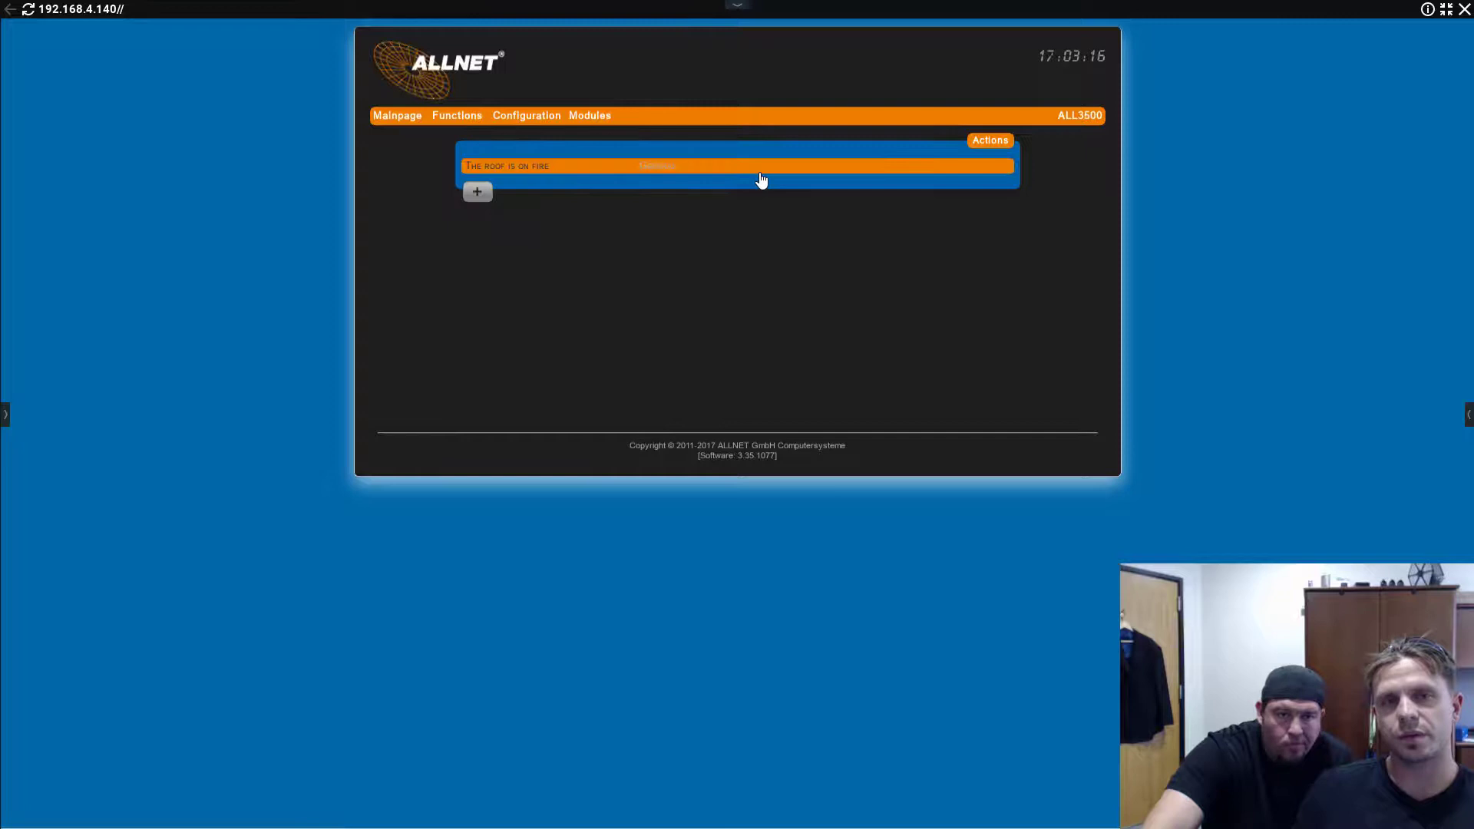
{"action": "left_click", "coordinate": [761, 179]}
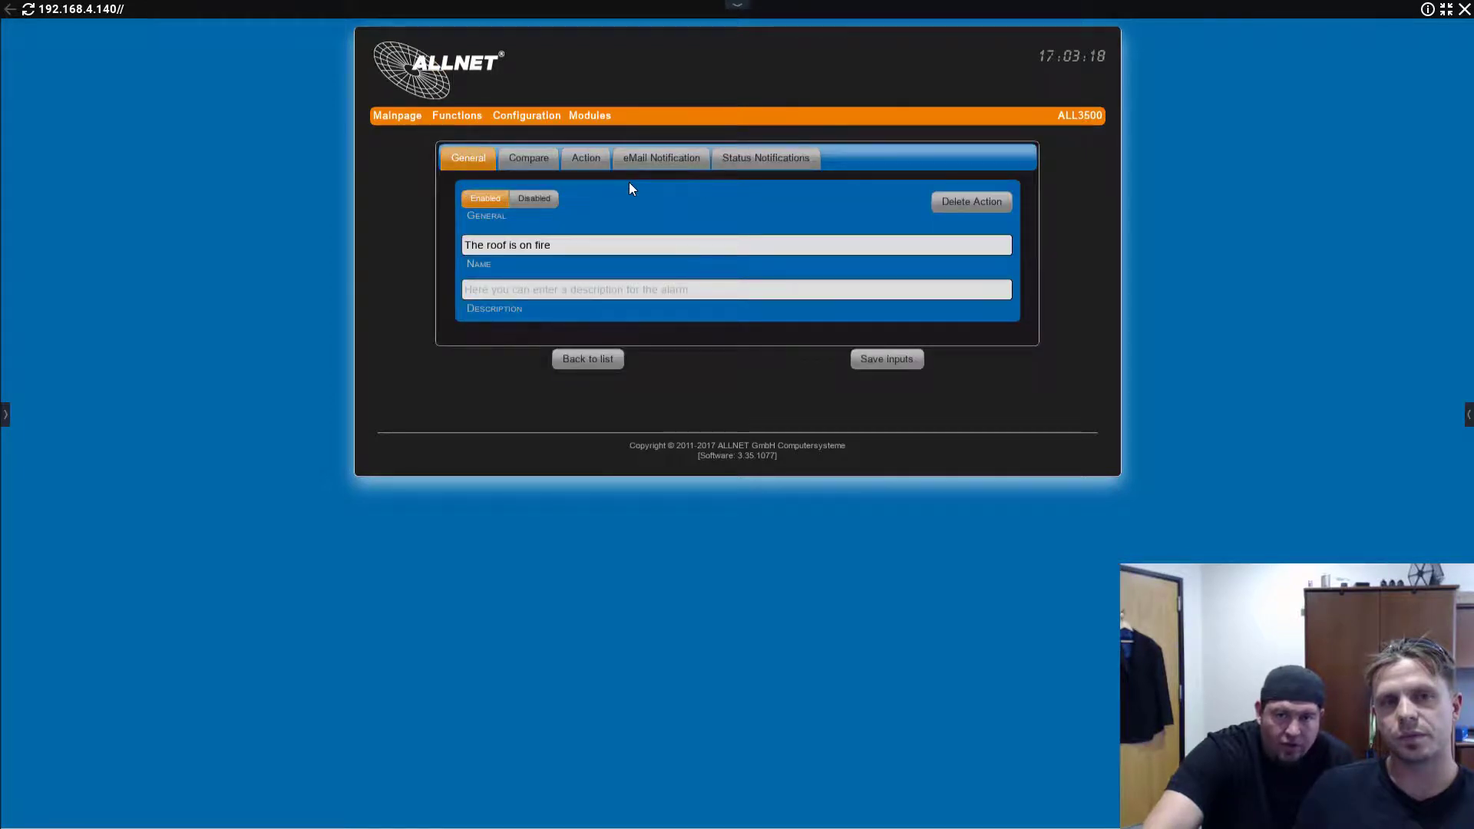
{"action": "left_click", "coordinate": [541, 163]}
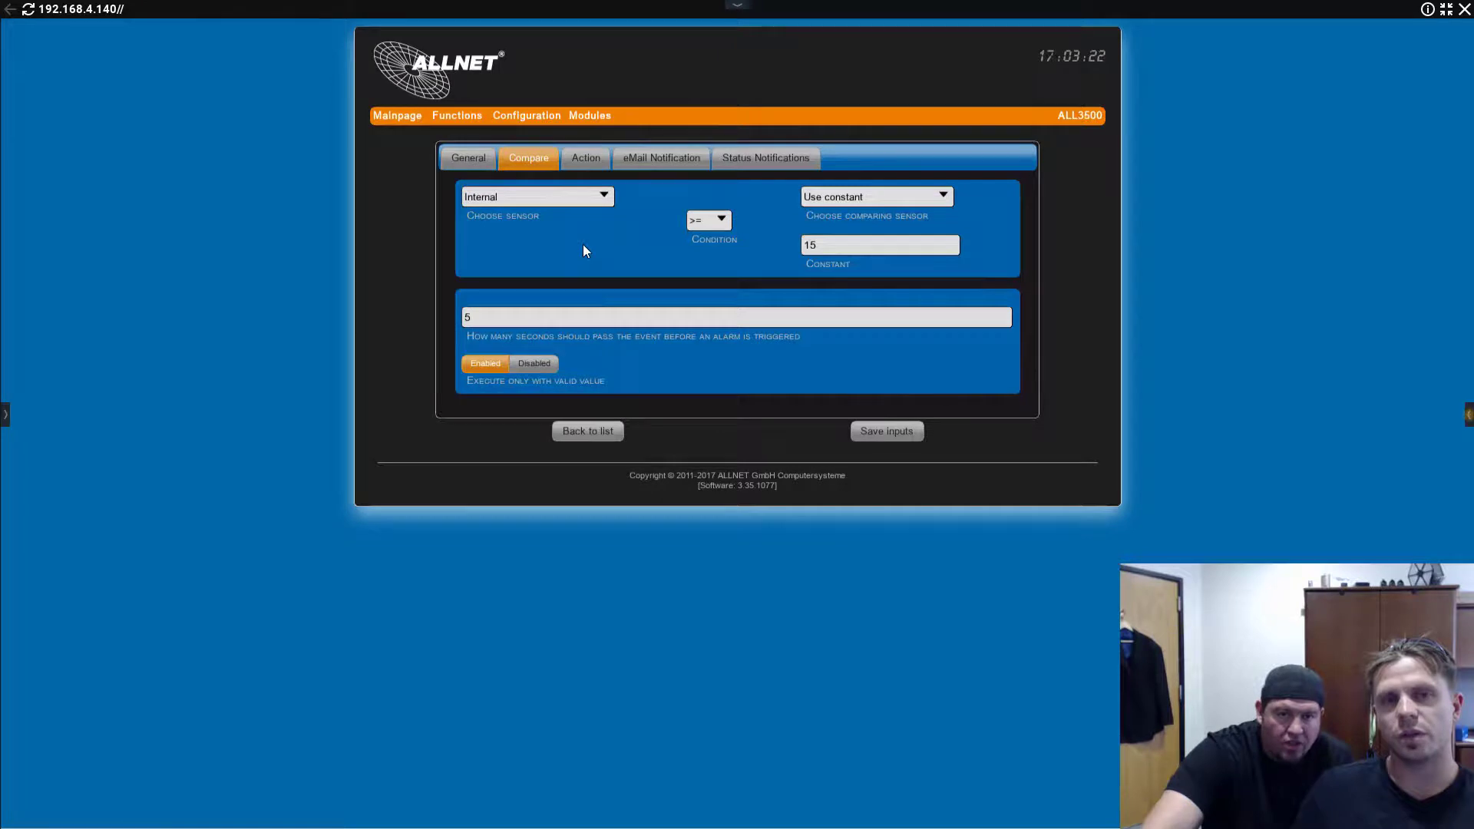
- Exit fullscreen, remove the DW PTZ camera tile, and return to the Mainpage Overview dashboard
{"action": "mouse_move", "coordinate": [592, 117]}
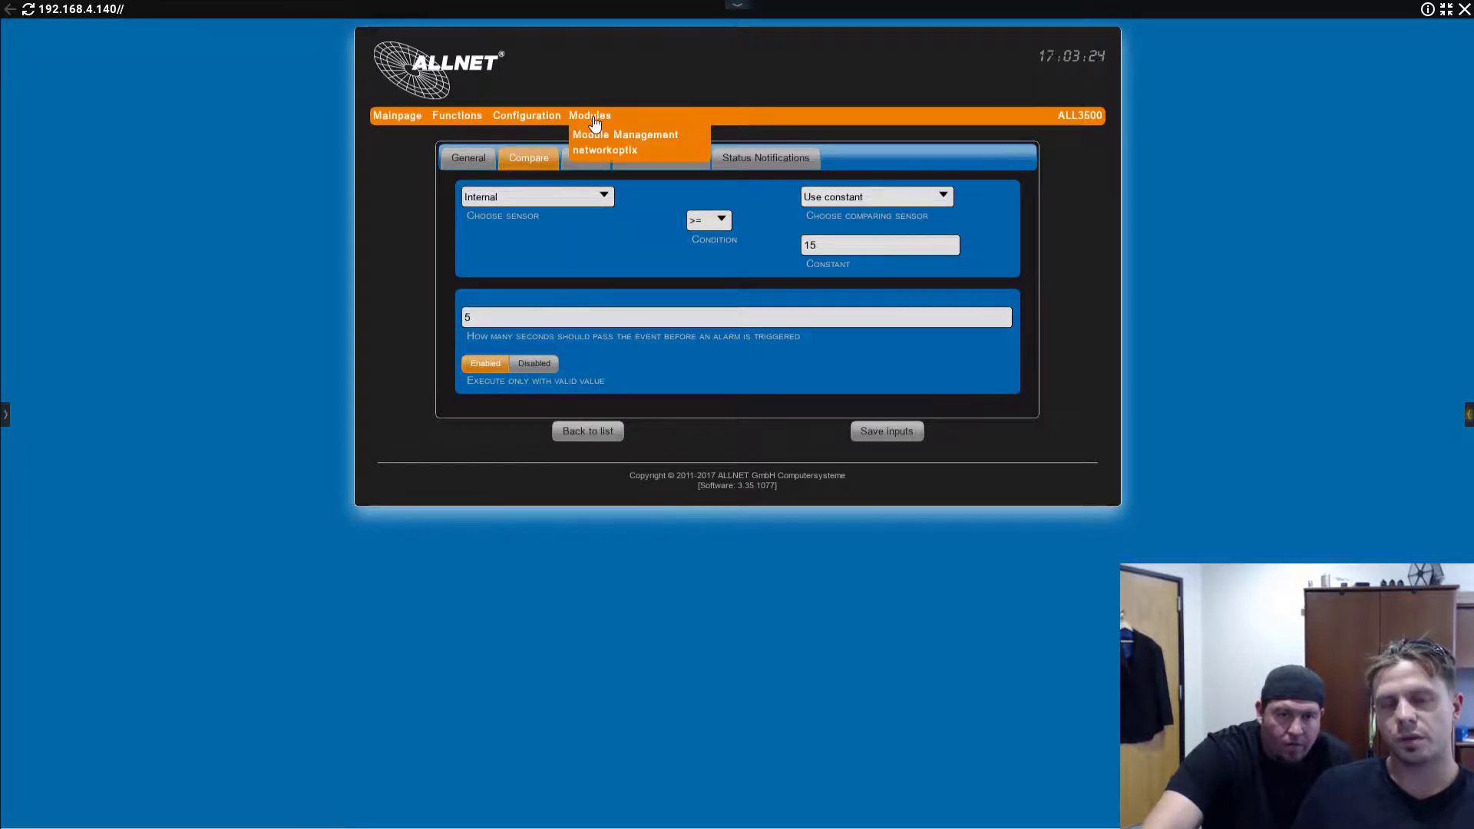
{"action": "left_click", "coordinate": [1446, 10]}
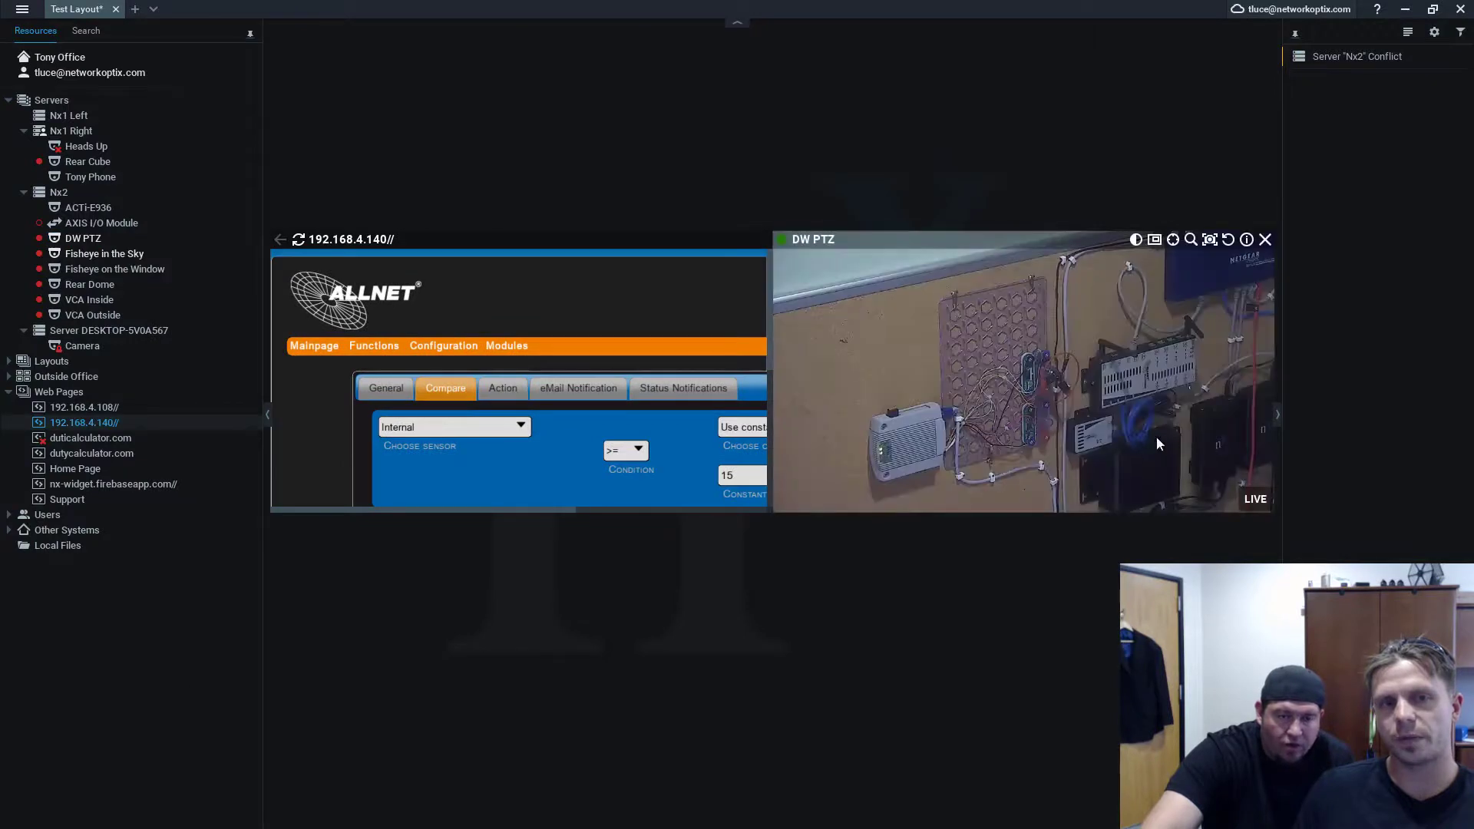
{"action": "left_click", "coordinate": [1265, 239]}
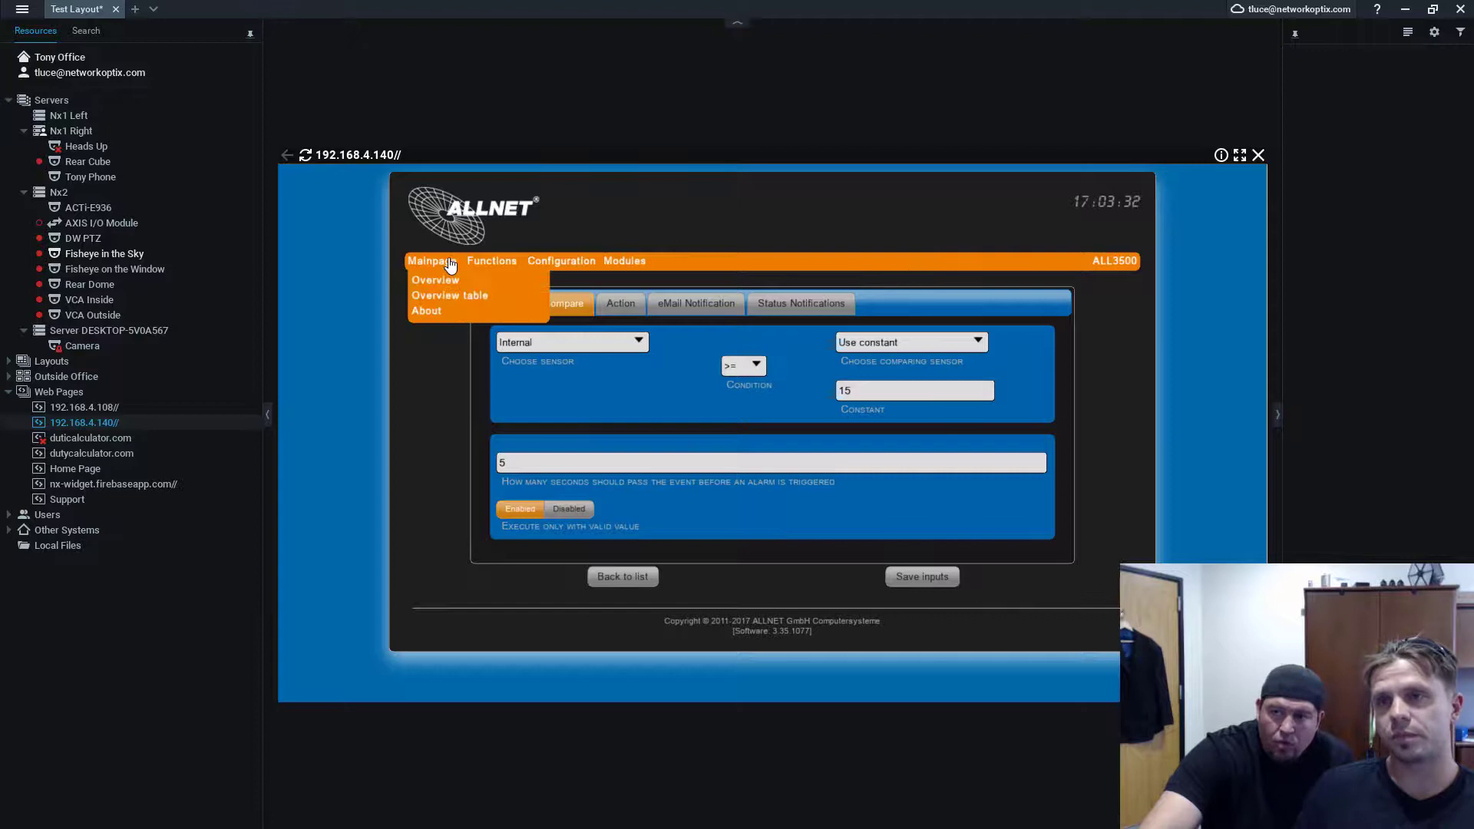
{"action": "left_click", "coordinate": [532, 194]}
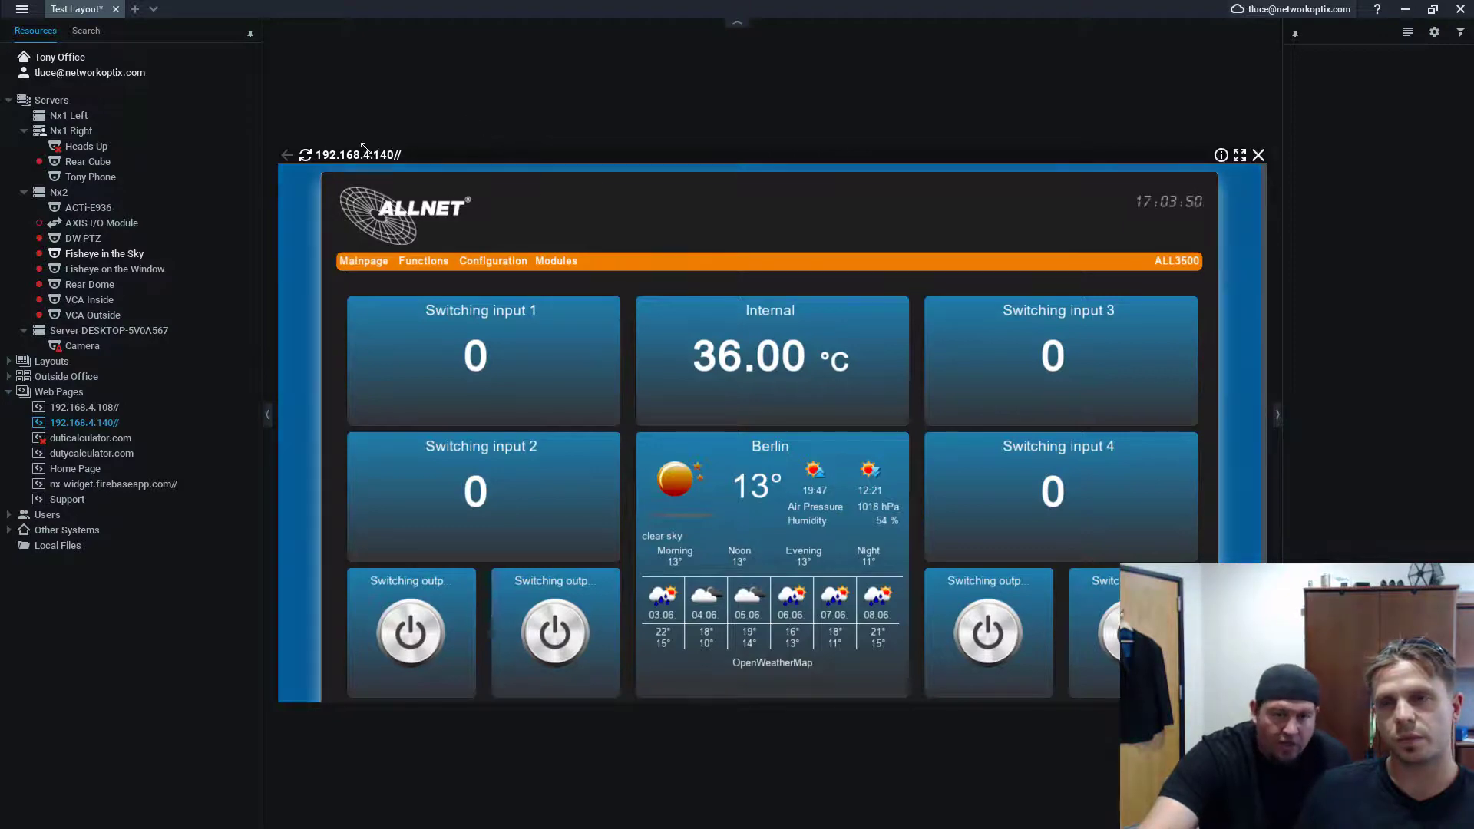
- Open Camera Rules from VCA Inside, clear the filter, and select the Generic Event rule
{"action": "right_click", "coordinate": [109, 298]}
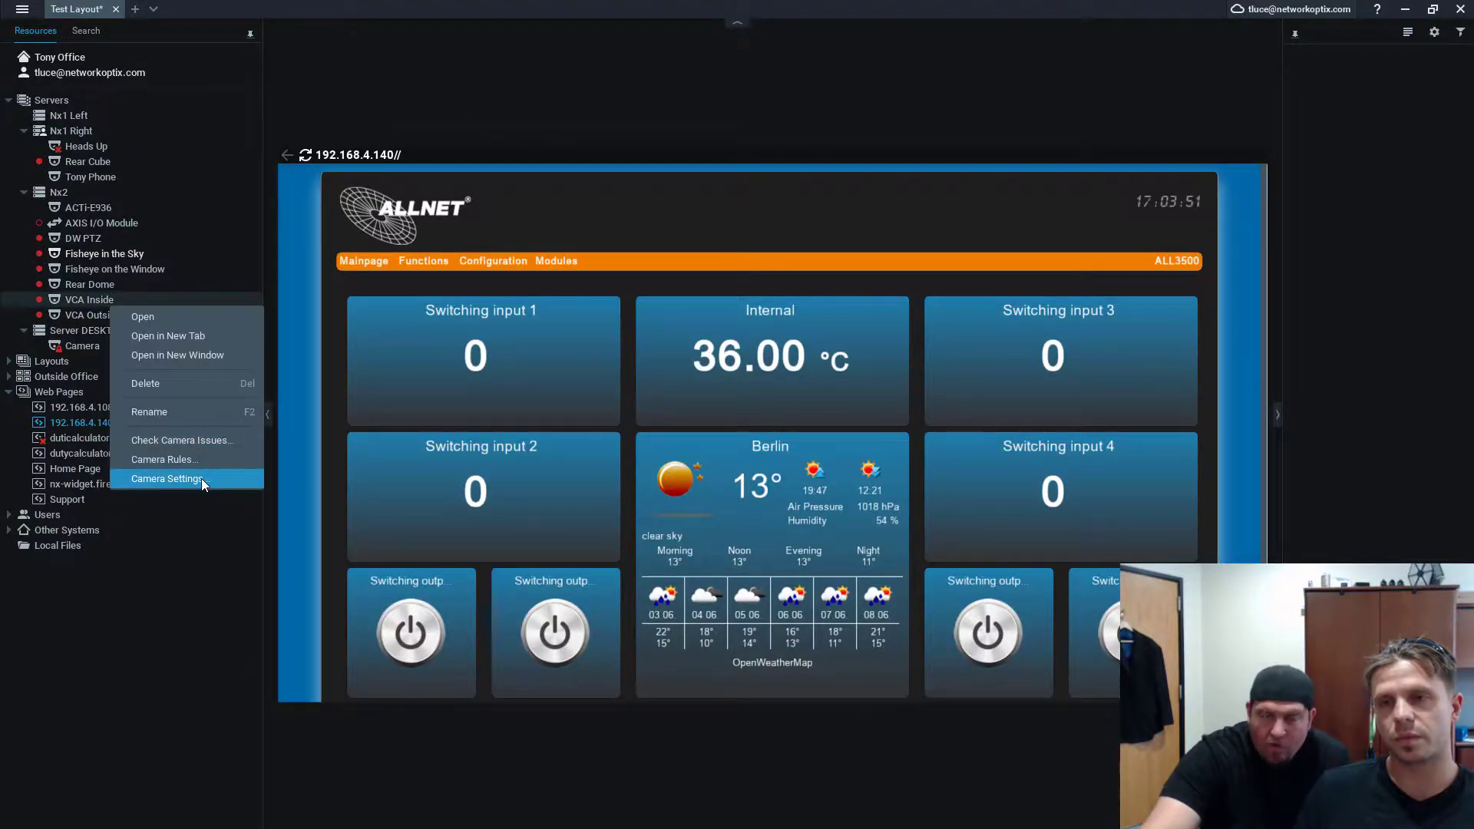
{"action": "left_click", "coordinate": [204, 459]}
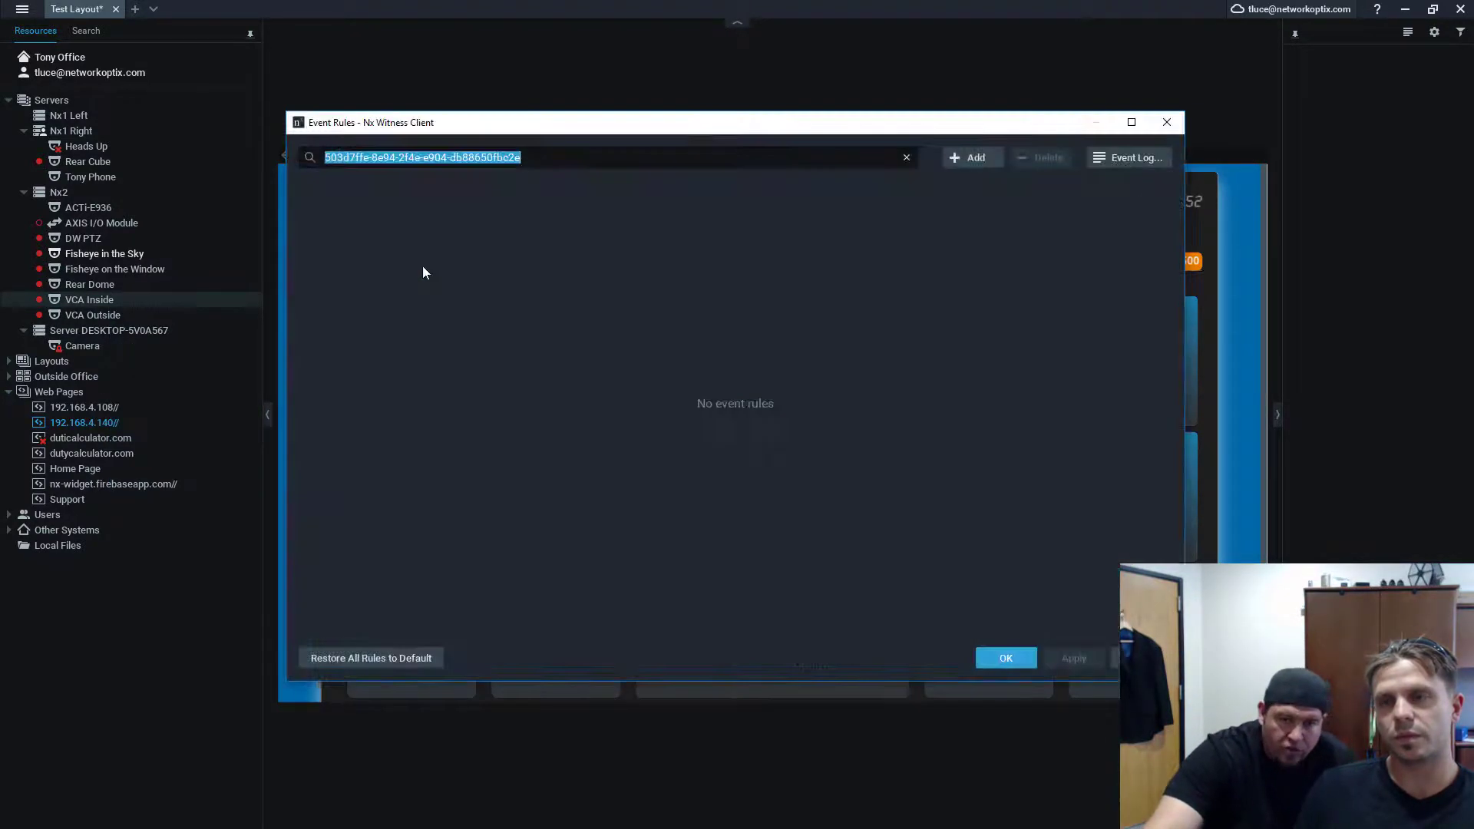
{"action": "left_click", "coordinate": [907, 157]}
{"action": "scroll", "coordinate": [720, 346], "scroll_direction": "down", "scroll_amount": 2}
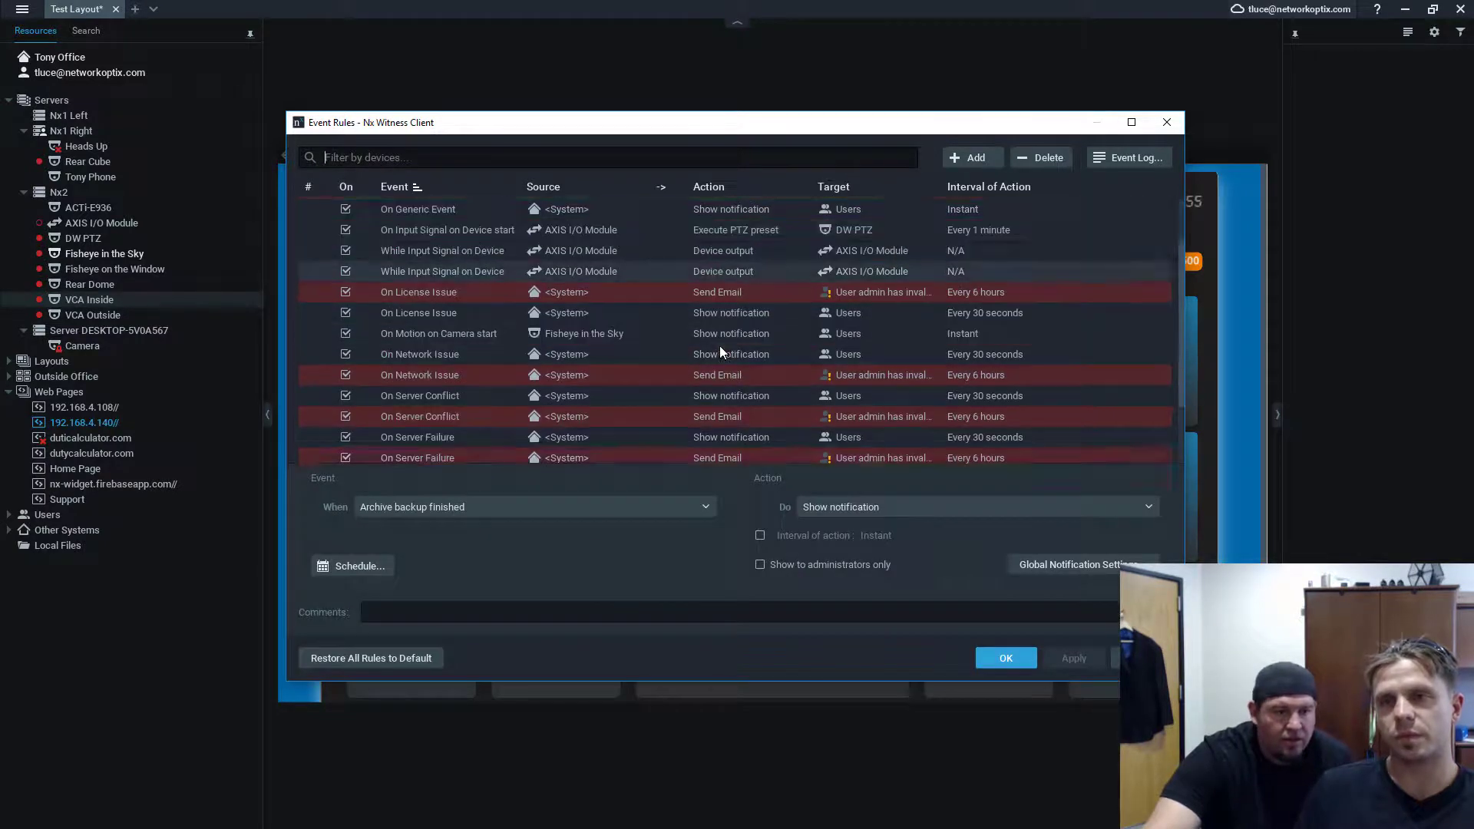
{"action": "scroll", "coordinate": [719, 346], "scroll_direction": "down", "scroll_amount": 3}
{"action": "scroll", "coordinate": [718, 347], "scroll_direction": "up", "scroll_amount": 3}
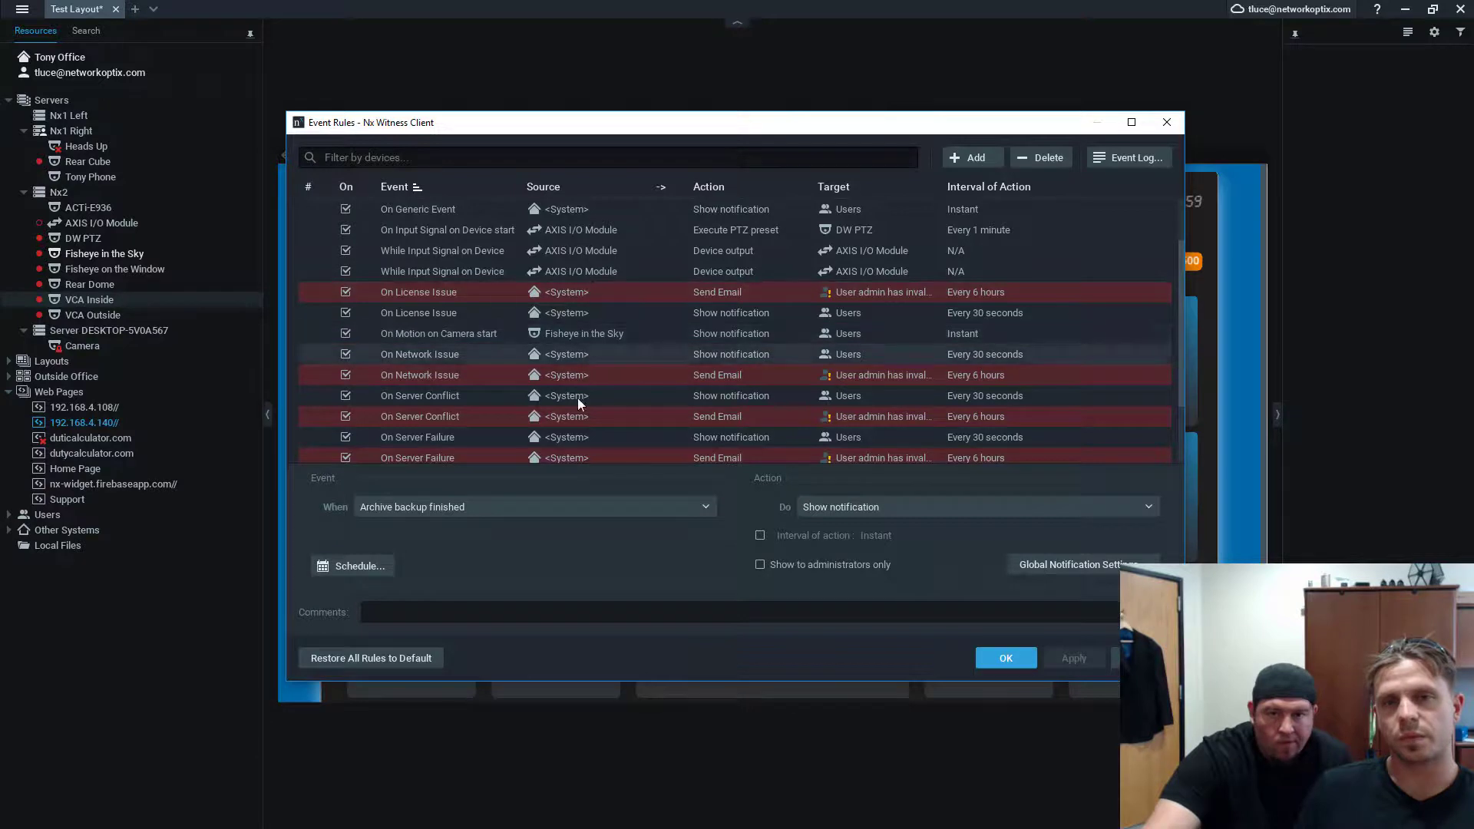
{"action": "scroll", "coordinate": [474, 316], "scroll_direction": "down", "scroll_amount": 3}
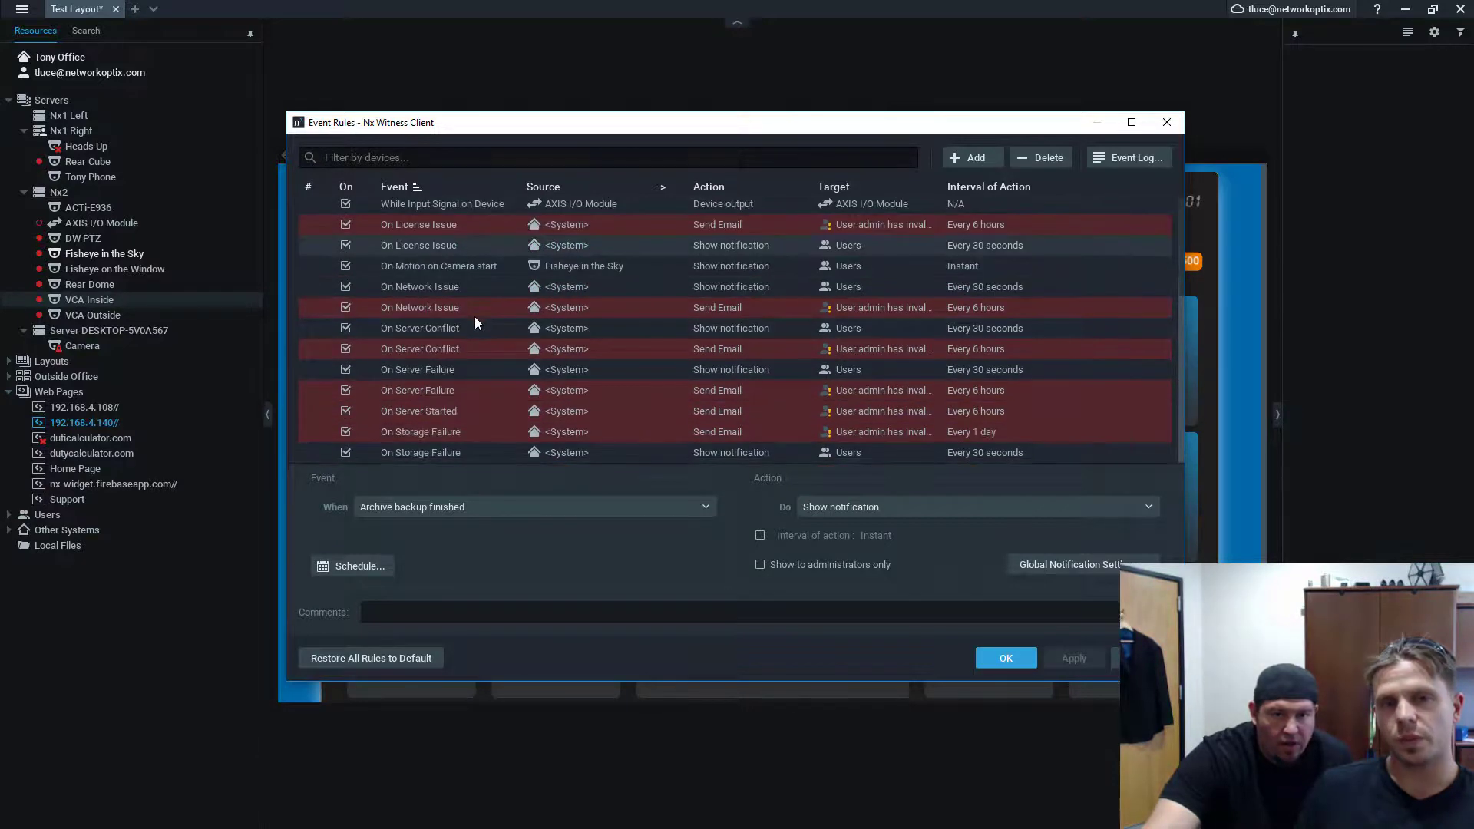
{"action": "scroll", "coordinate": [477, 350], "scroll_direction": "up", "scroll_amount": 5}
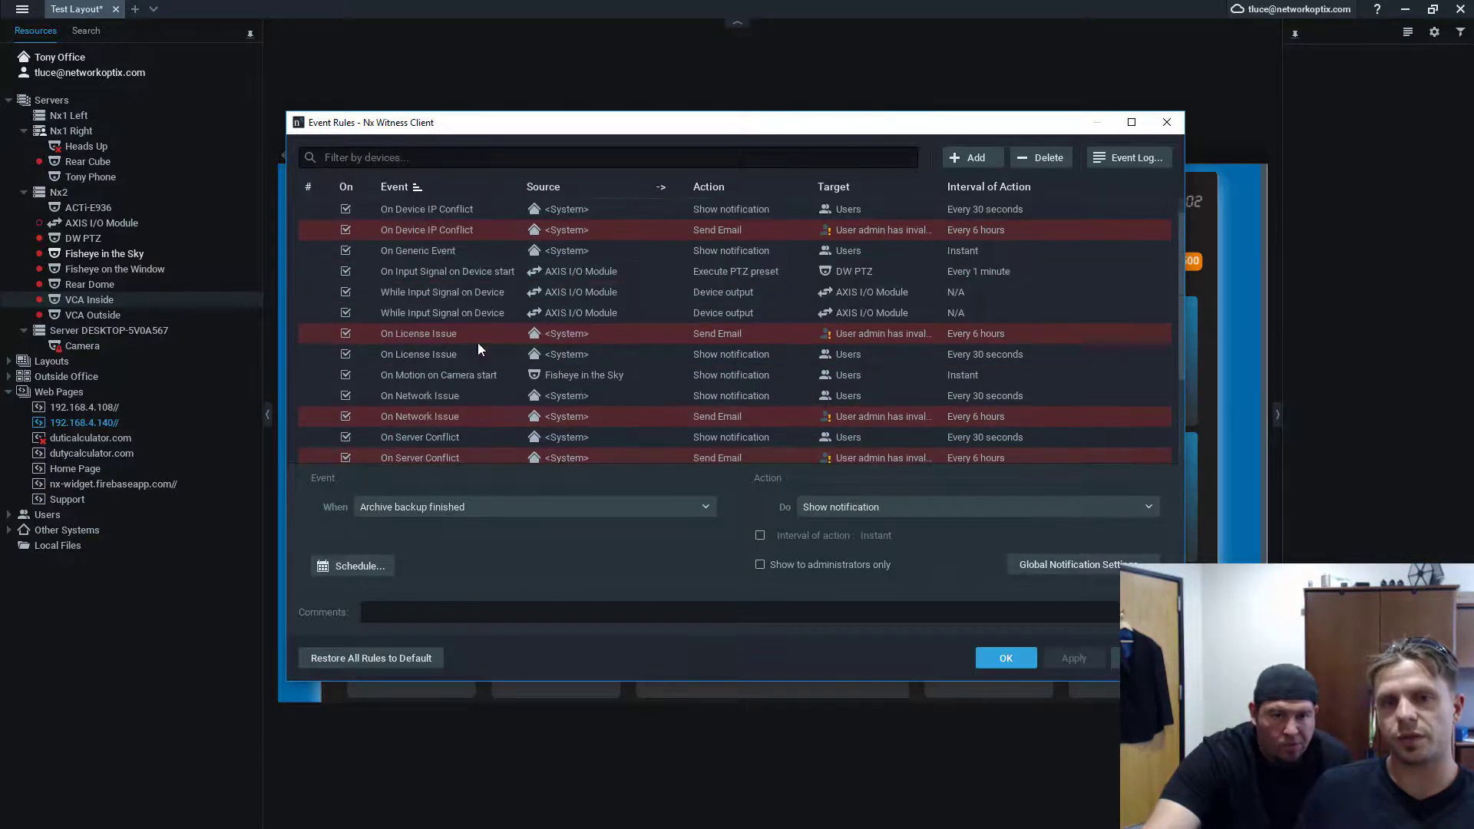
{"action": "left_click", "coordinate": [458, 250]}
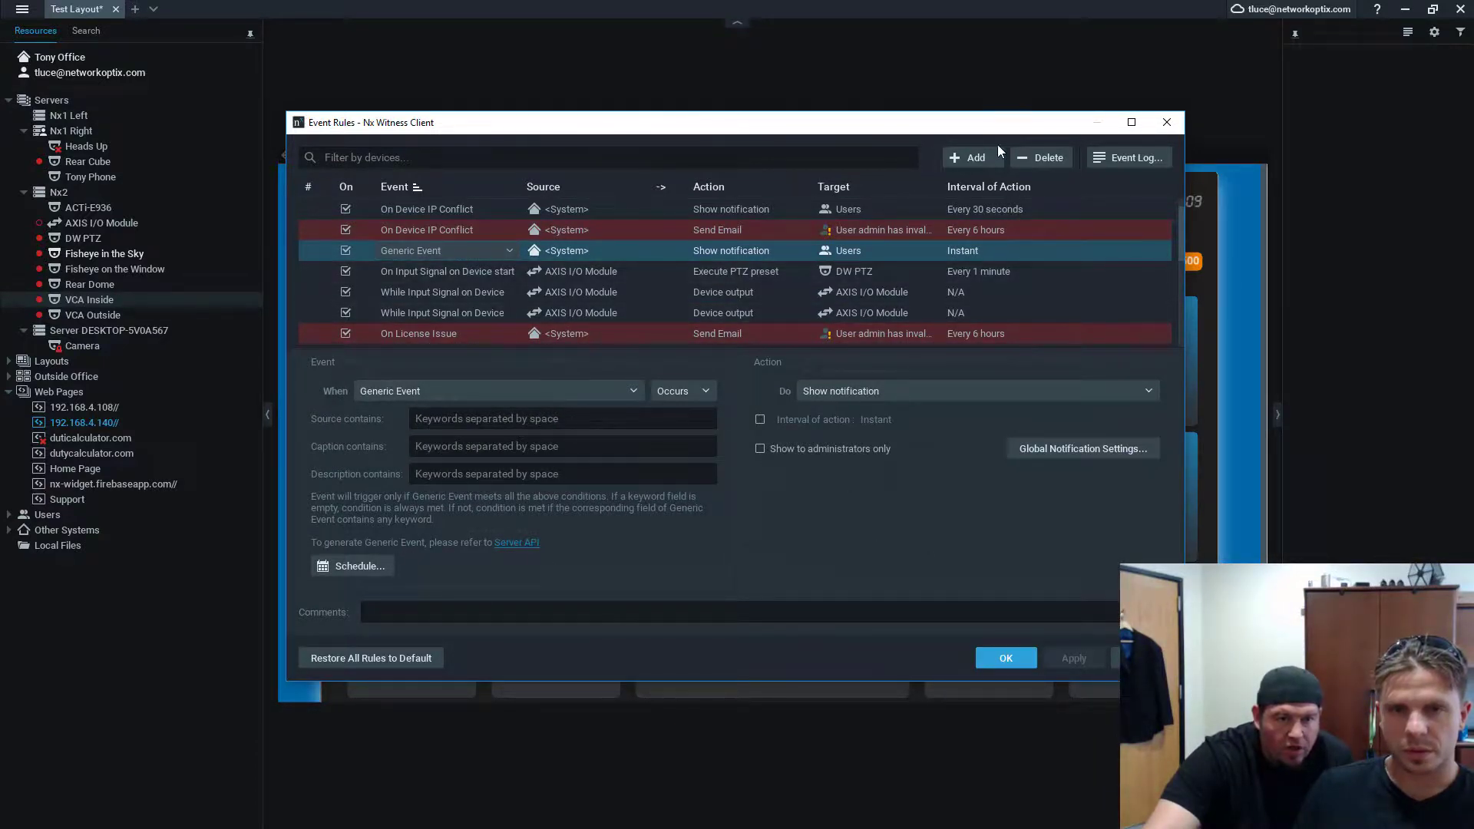
- Add a new Generic Event rule, then move the Event Rules window aside to reveal the ALLNET page
{"action": "left_click", "coordinate": [976, 159]}
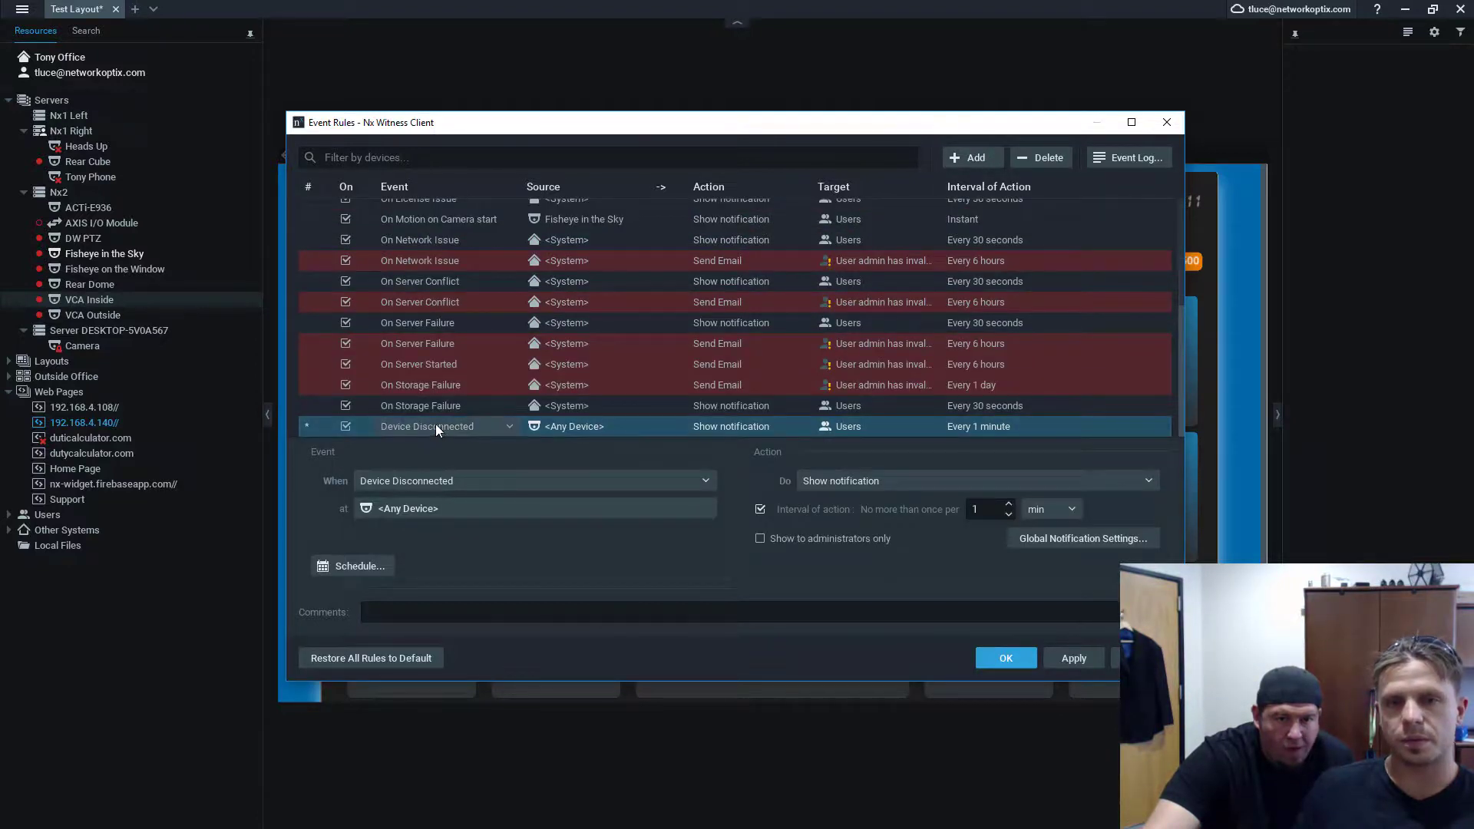
{"action": "left_click", "coordinate": [436, 424]}
{"action": "left_click", "coordinate": [441, 487]}
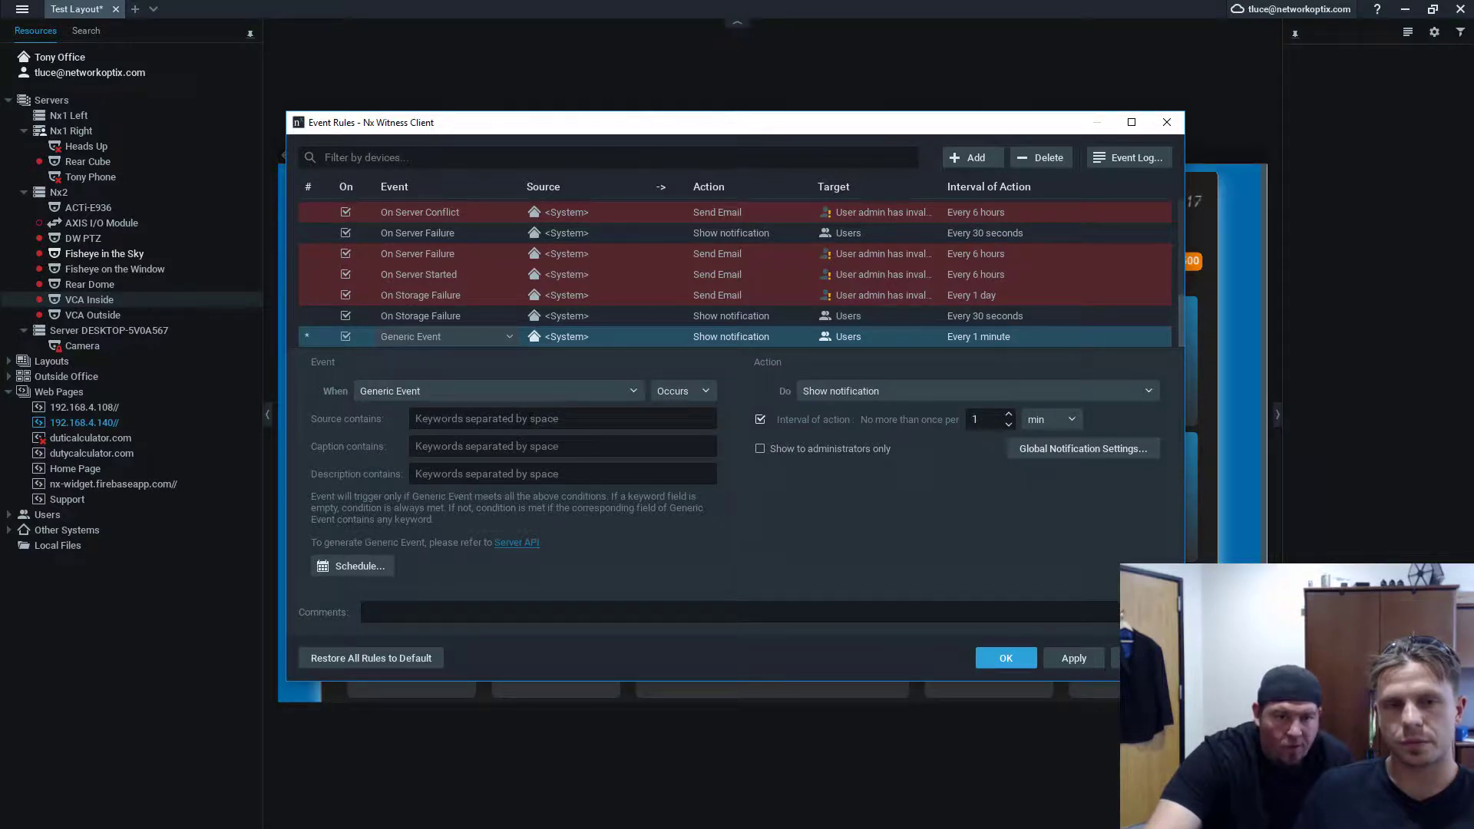
{"action": "left_click", "coordinate": [1242, 347]}
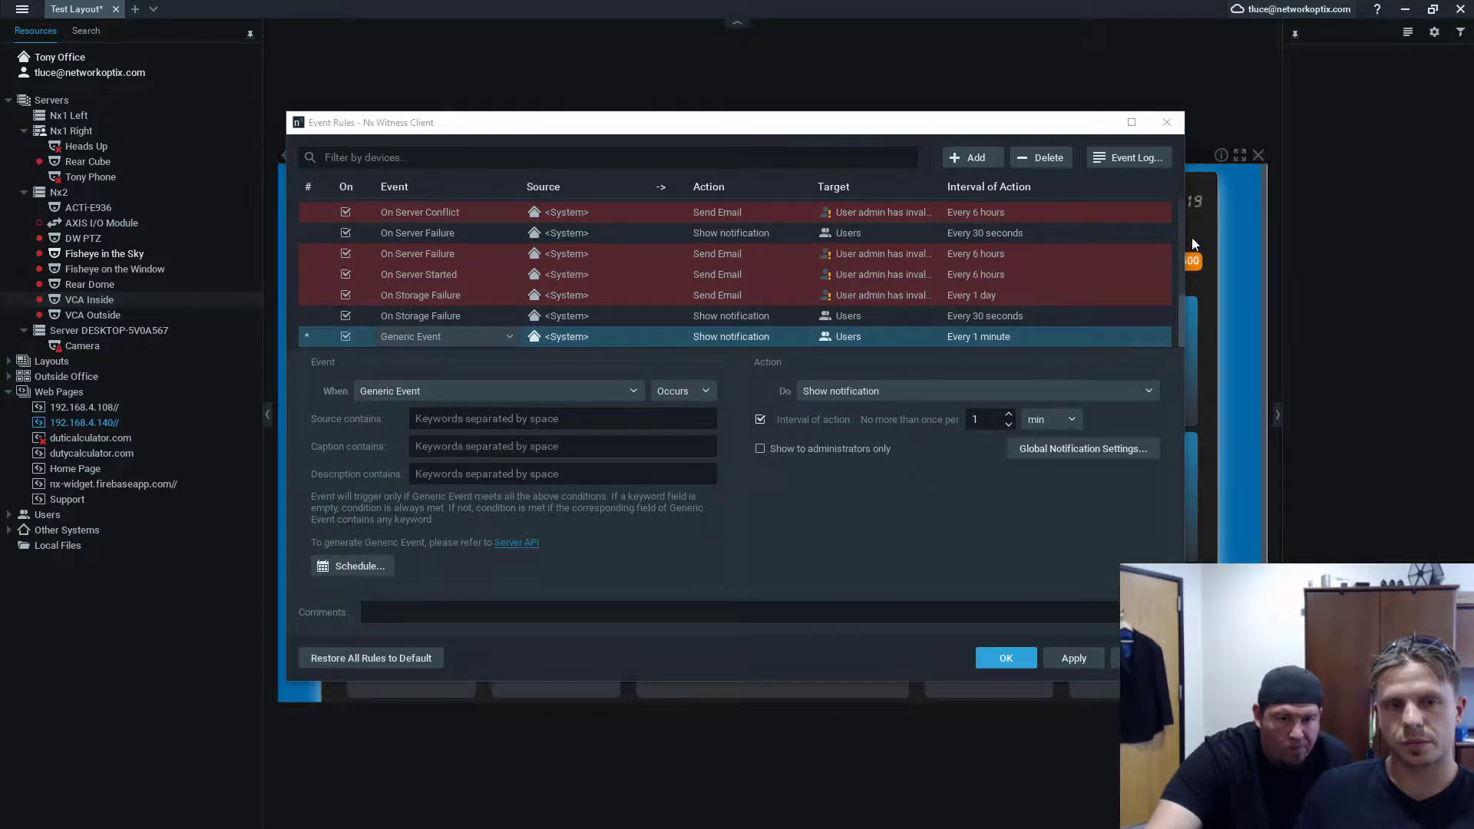
{"action": "left_click_drag", "start_coordinate": [1075, 132], "coordinate": [900, 457]}
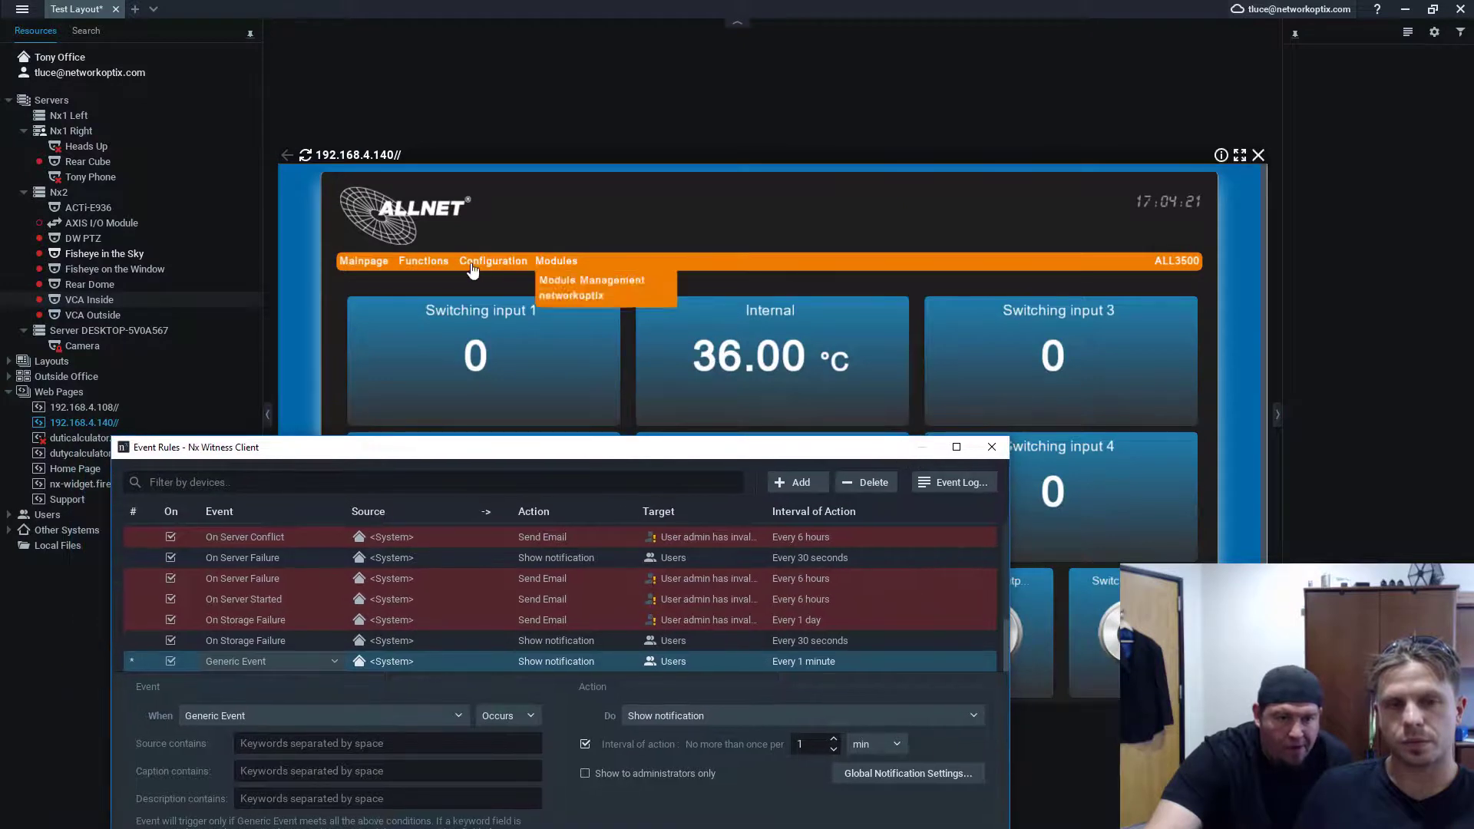
- Open the ALLNET networkoptix module page and move the Event Rules window out of the way
{"action": "mouse_move", "coordinate": [432, 263]}
{"action": "mouse_move", "coordinate": [510, 262]}
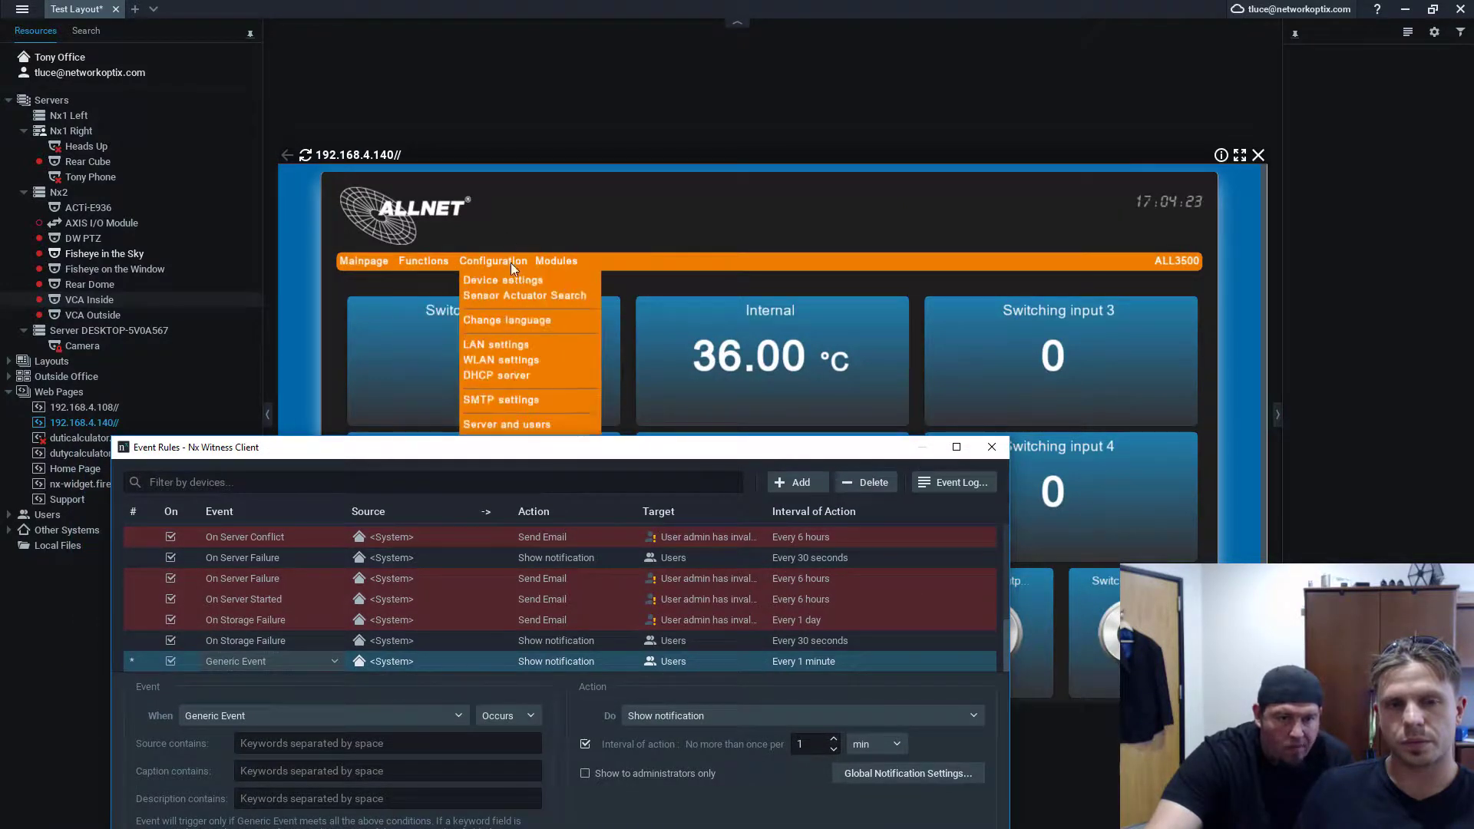
{"action": "mouse_move", "coordinate": [556, 262]}
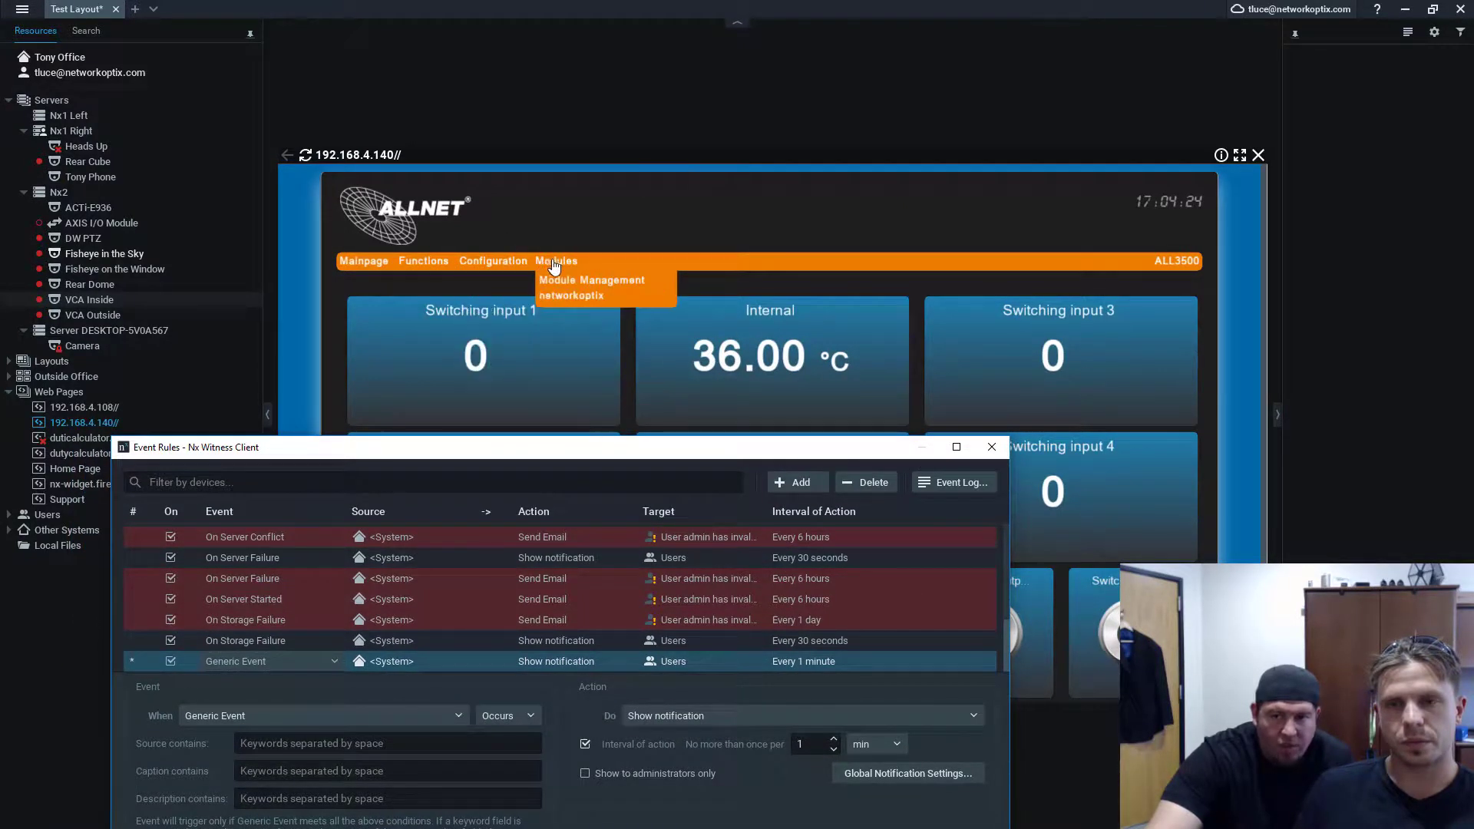
{"action": "left_click", "coordinate": [572, 297]}
{"action": "left_click_drag", "start_coordinate": [651, 447], "coordinate": [880, 571]}
- Open the Hello_Kitty event, select its Allnet3500 source and 'danger' caption, then bring Event Rules back up
{"action": "left_click", "coordinate": [729, 510]}
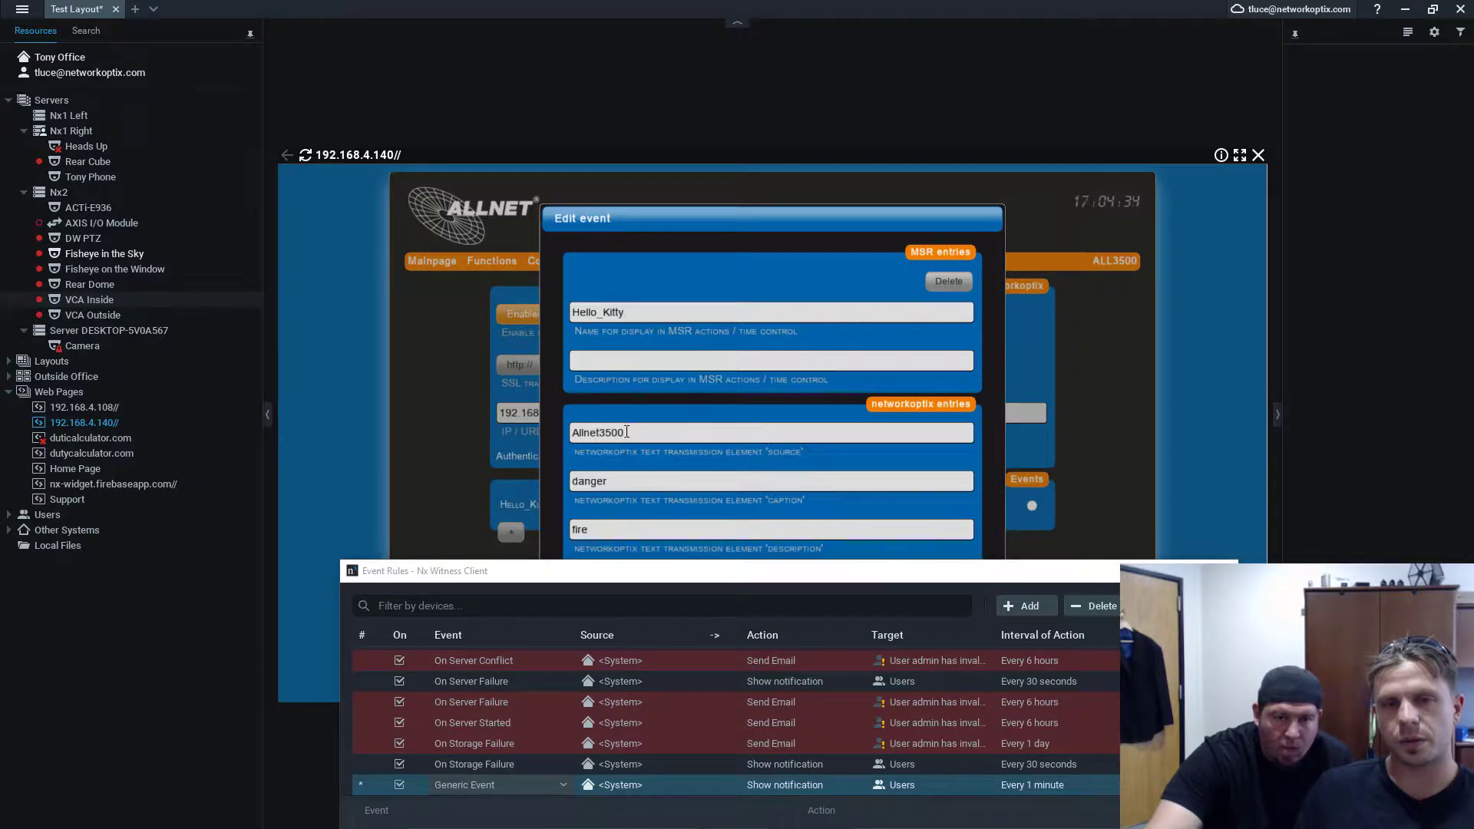
{"action": "left_click_drag", "start_coordinate": [635, 432], "coordinate": [574, 430]}
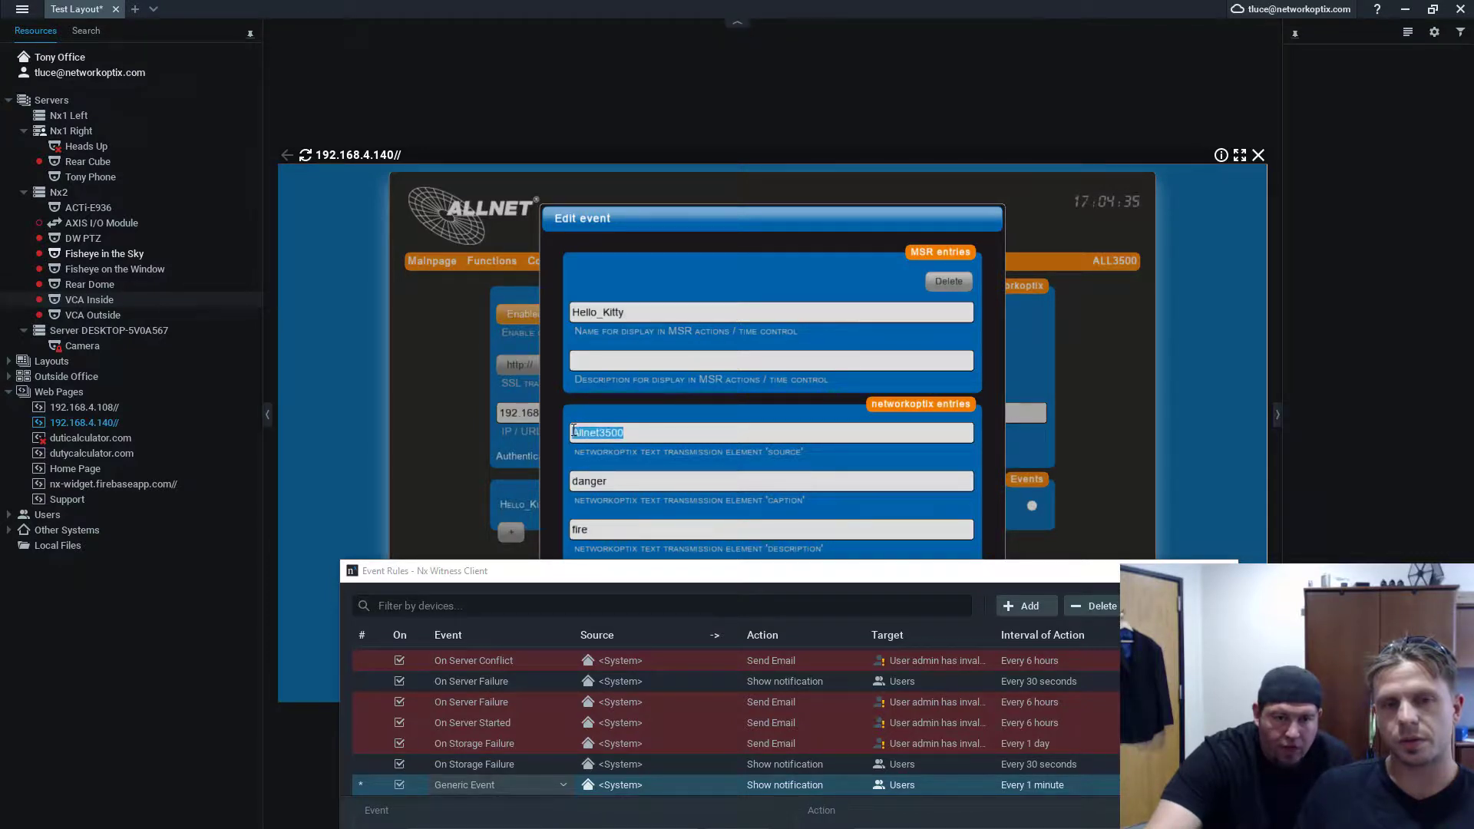
{"action": "left_click_drag", "start_coordinate": [616, 482], "coordinate": [575, 481]}
{"action": "right_click", "coordinate": [597, 484]}
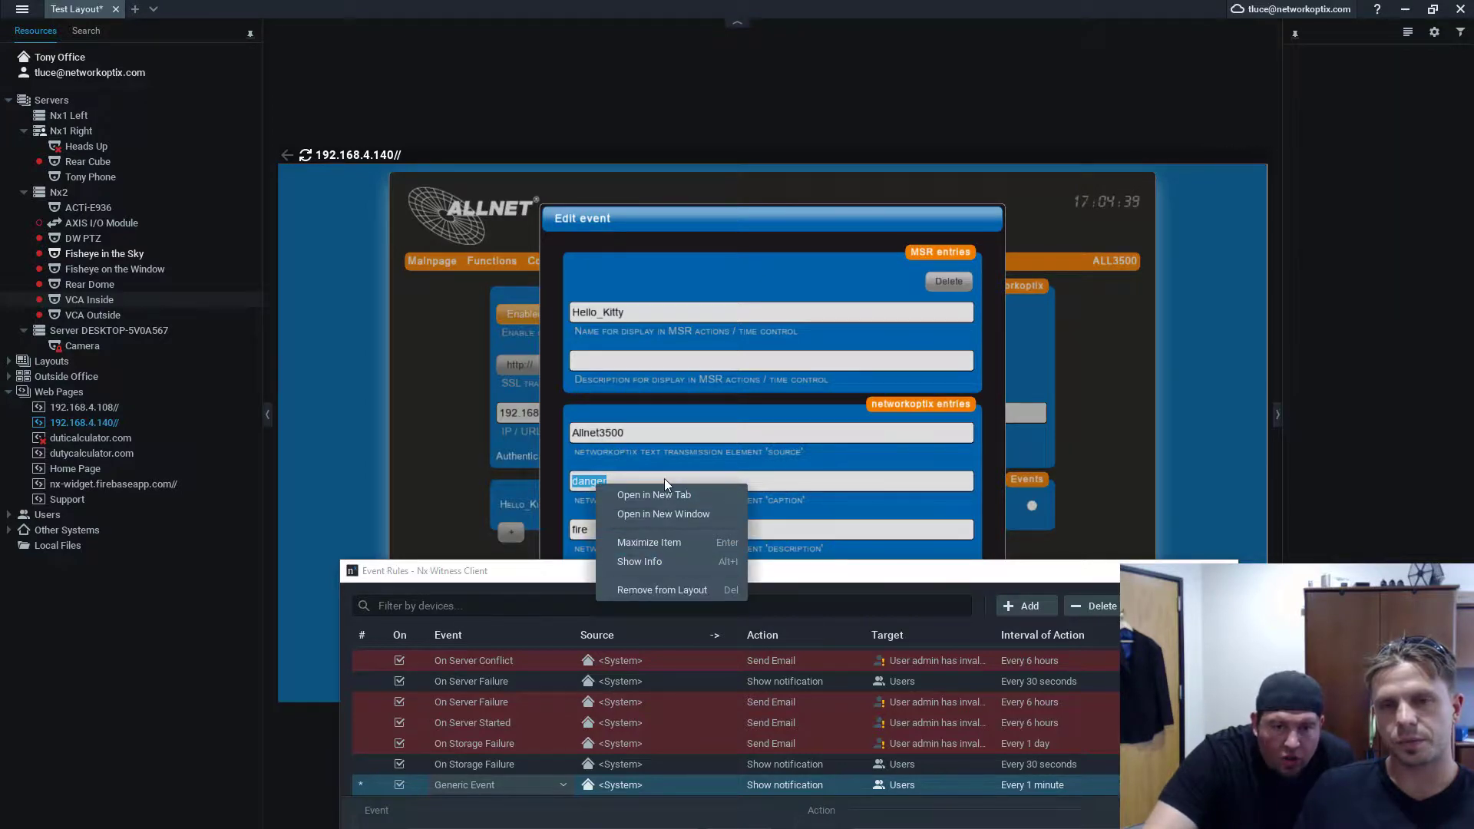
{"action": "left_click_drag", "start_coordinate": [829, 574], "coordinate": [846, 238]}
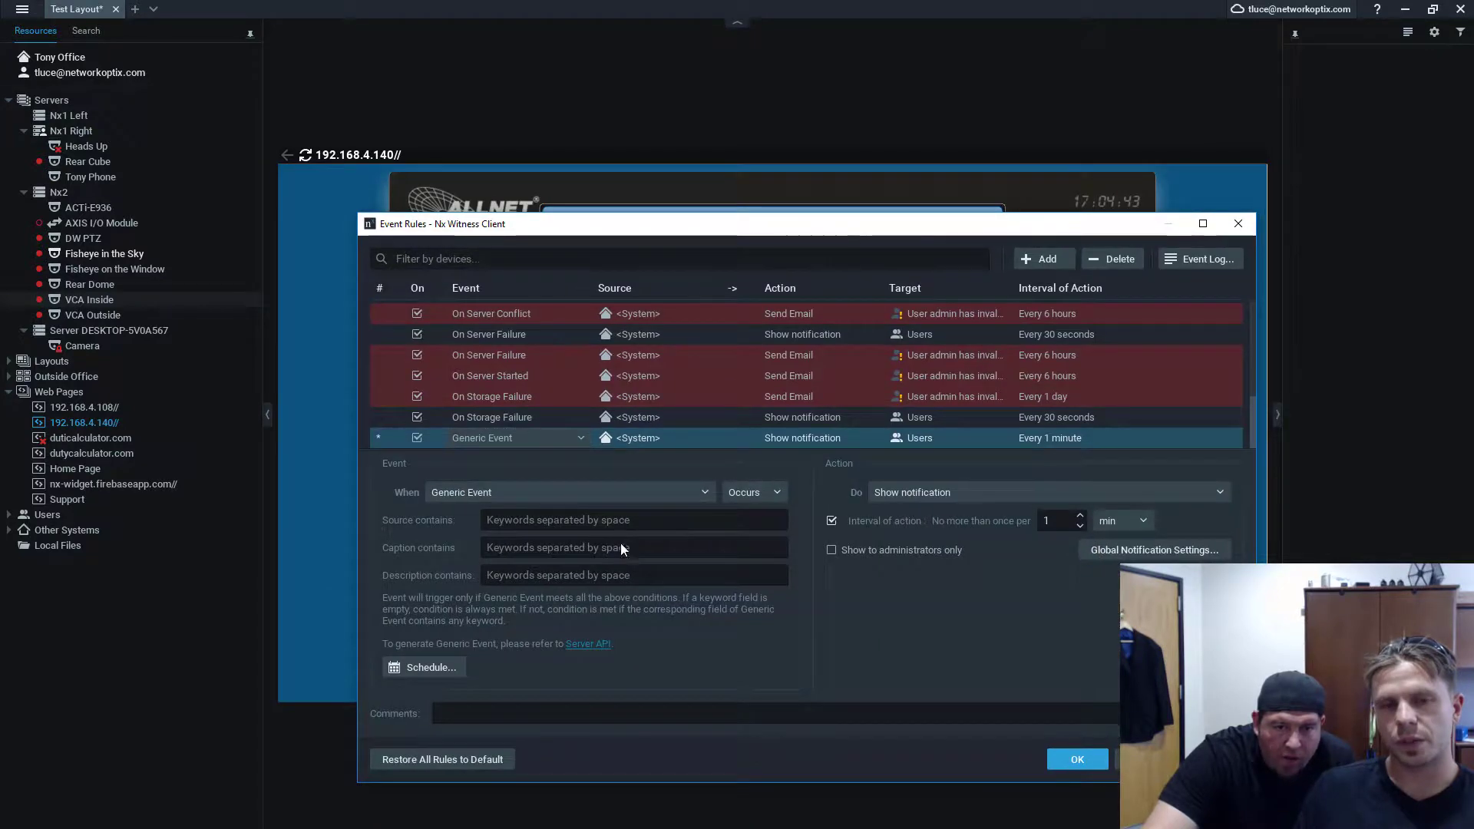
- Enter 'danger' as the caption condition and set the rule action to Show on Alarm Layout
{"action": "type", "text": "d"}
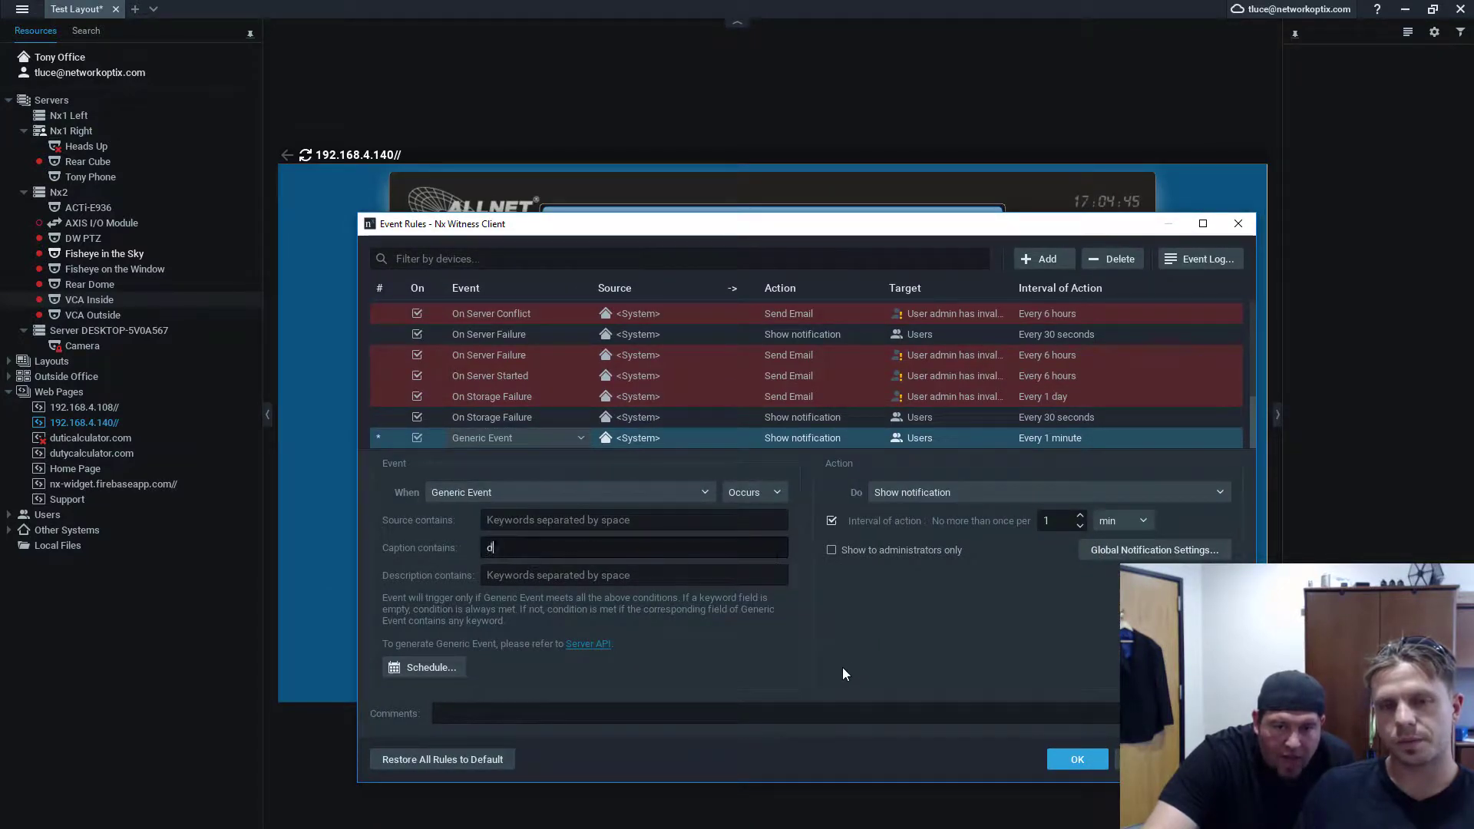
{"action": "type", "text": "anger"}
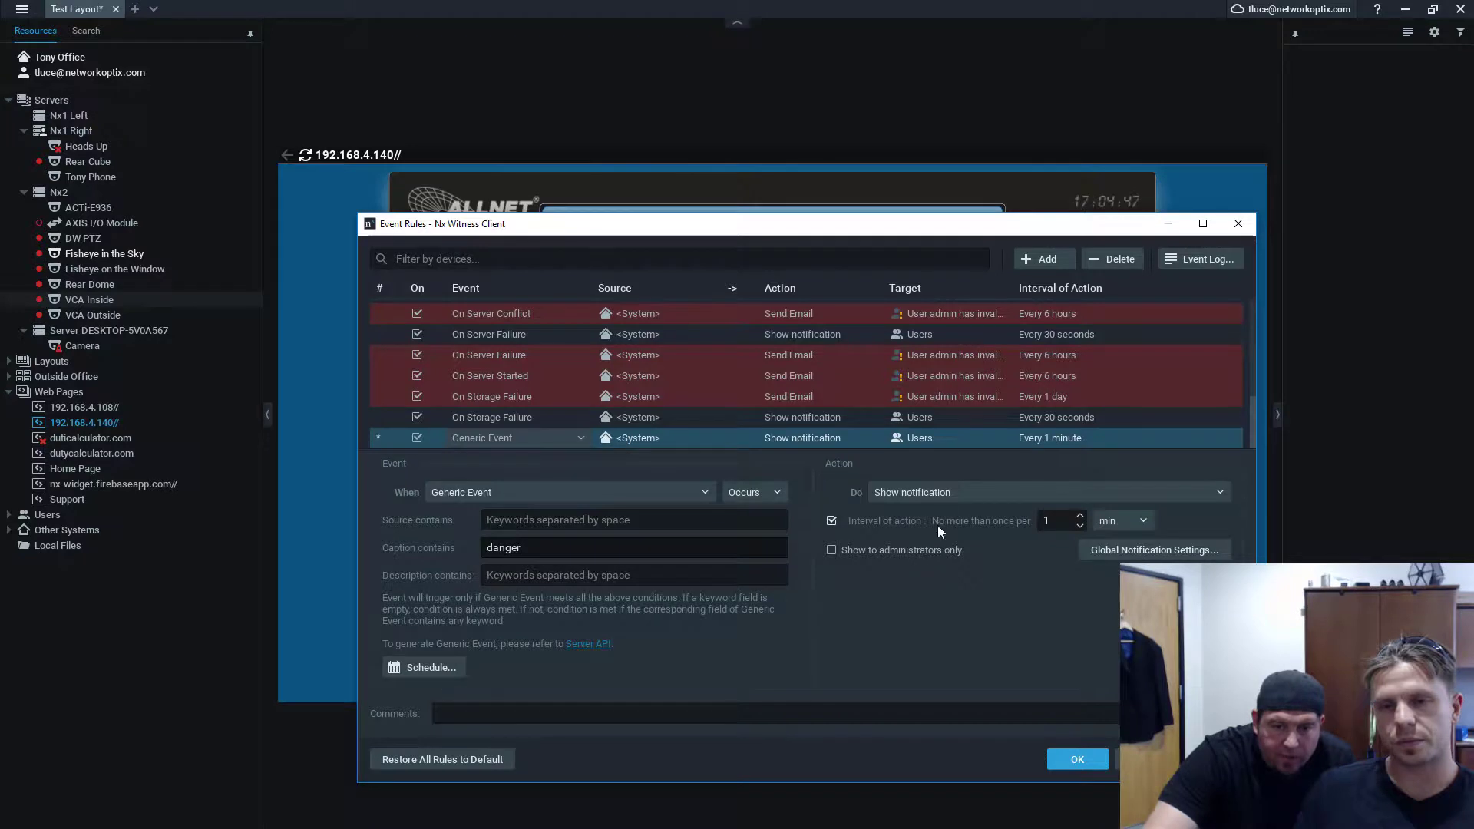
{"action": "left_click", "coordinate": [946, 495]}
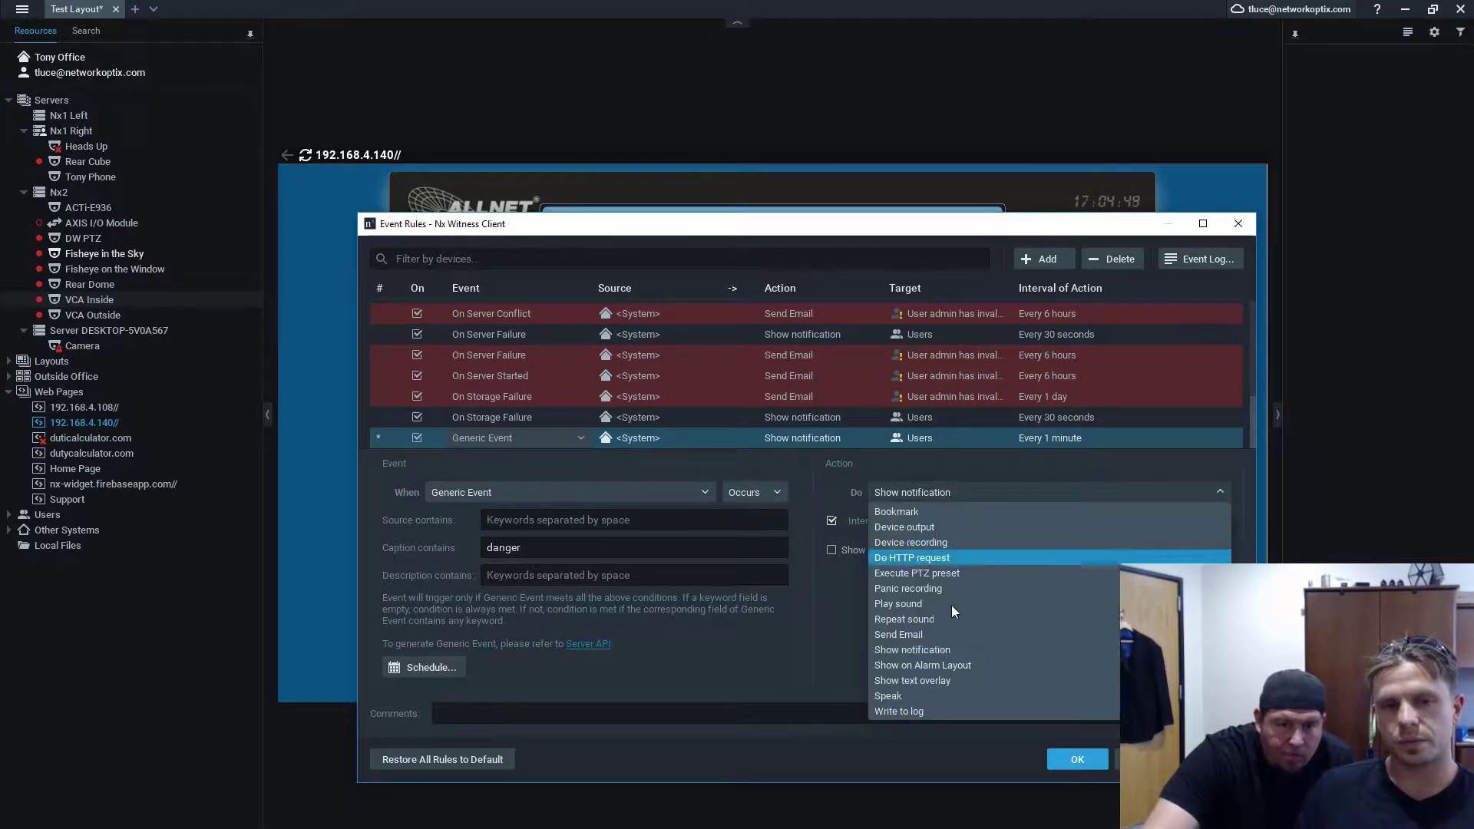
{"action": "left_click", "coordinate": [957, 666]}
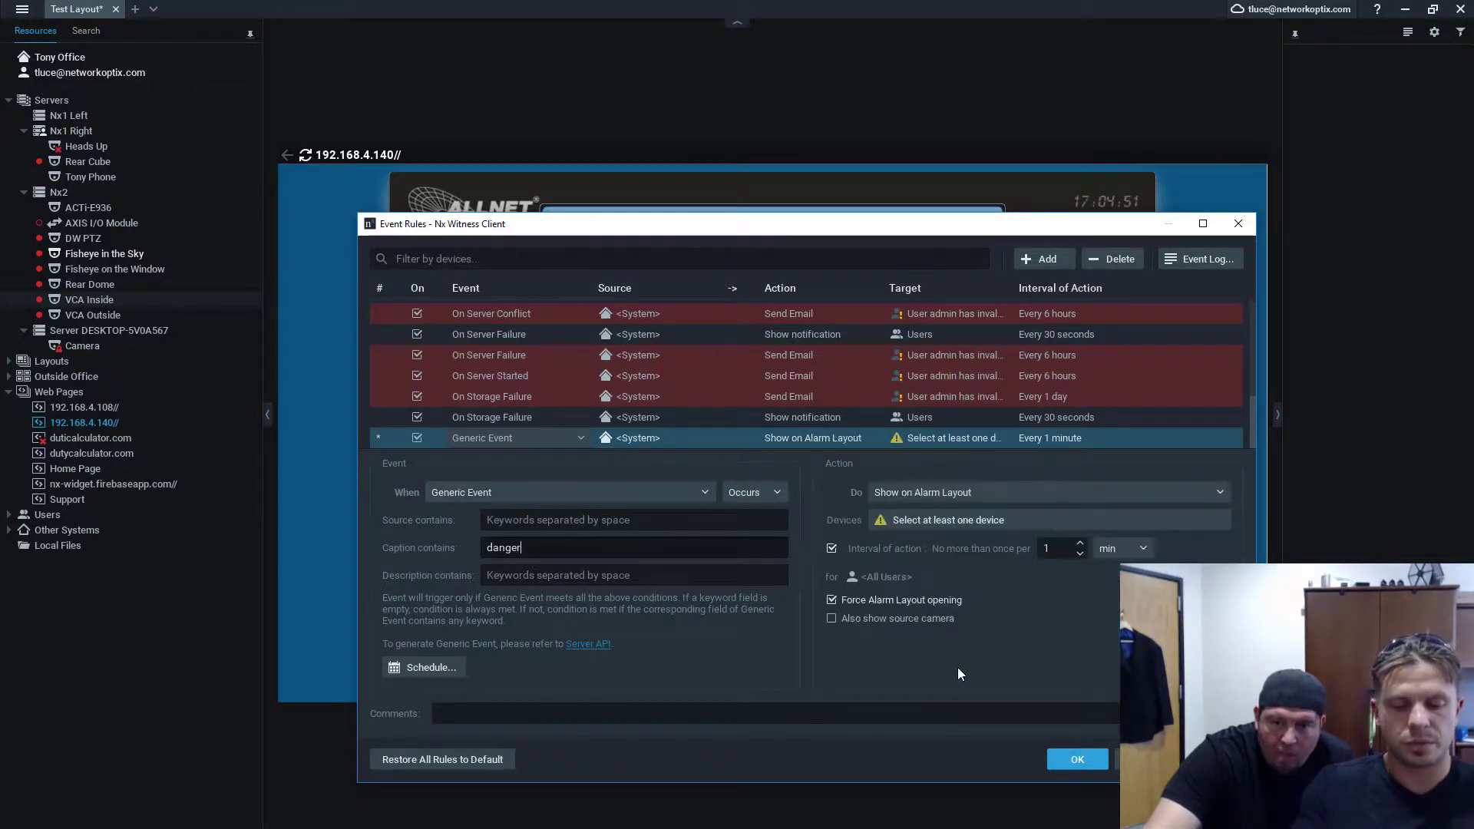
- Choose the DW PTZ camera as the device shown on the alarm layout
{"action": "left_click", "coordinate": [1017, 518]}
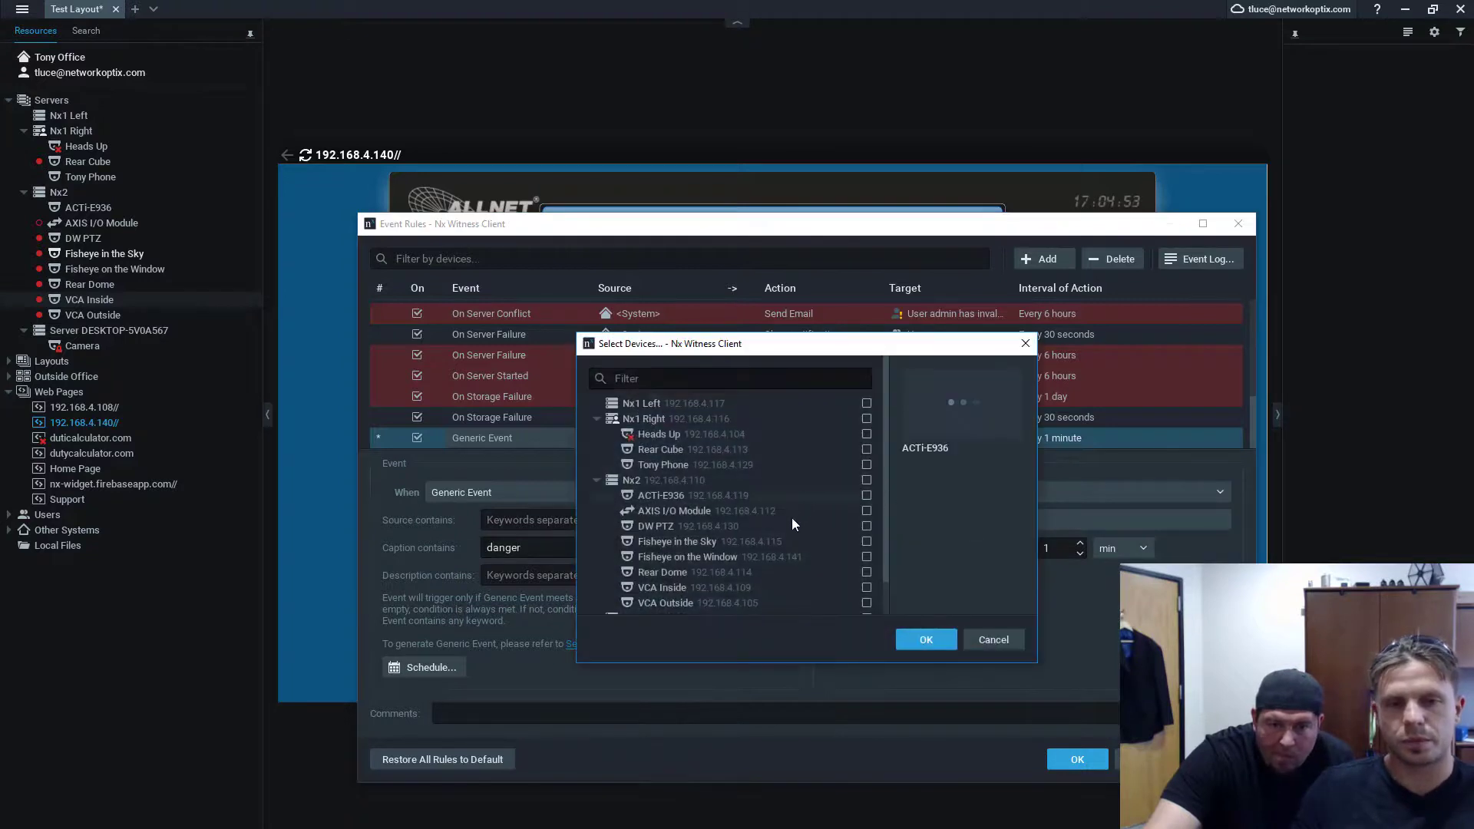
{"action": "scroll", "coordinate": [684, 508], "scroll_direction": "down", "scroll_amount": 1}
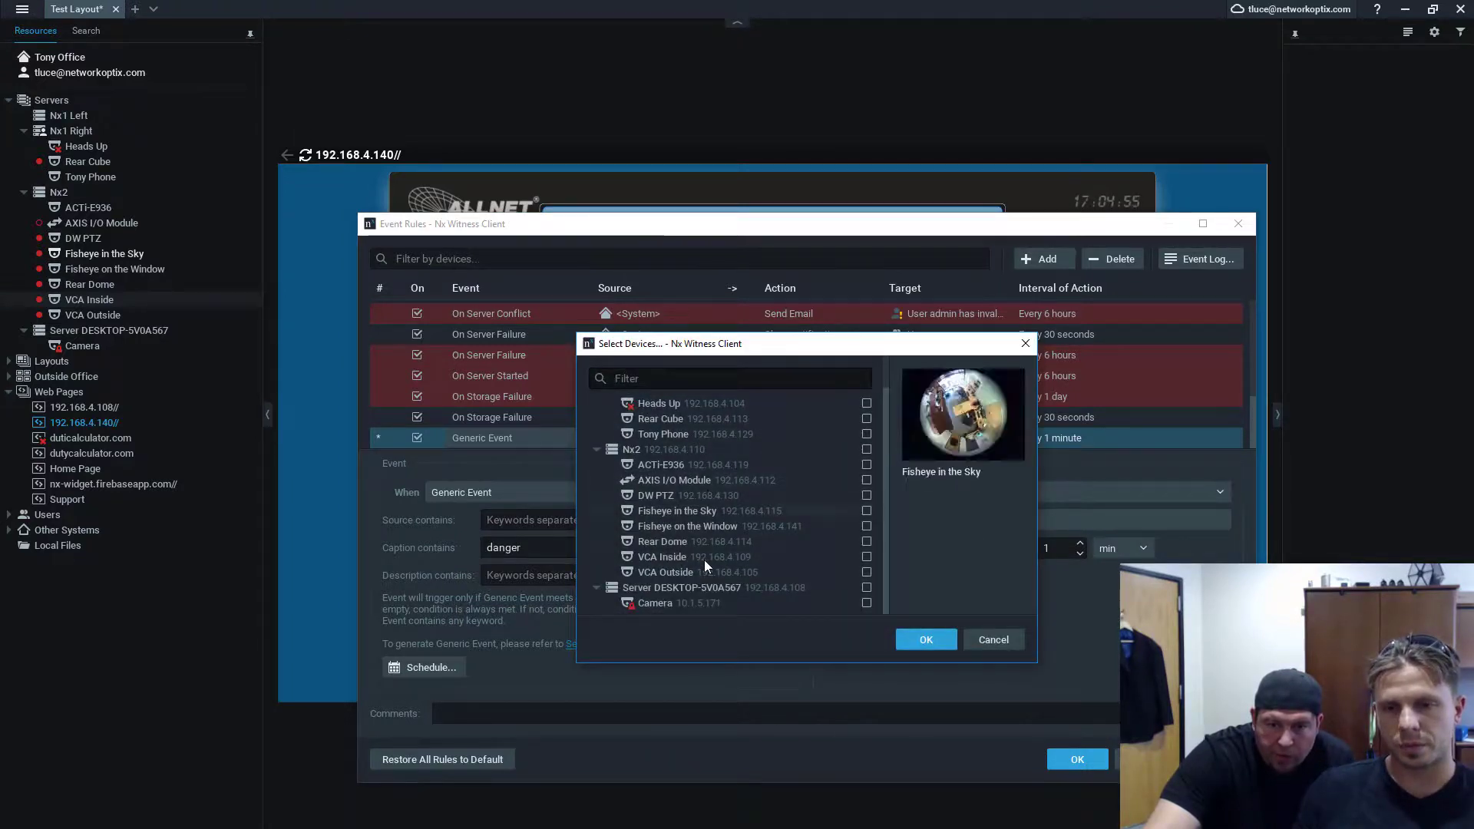
{"action": "scroll", "coordinate": [716, 512], "scroll_direction": "up", "scroll_amount": 1}
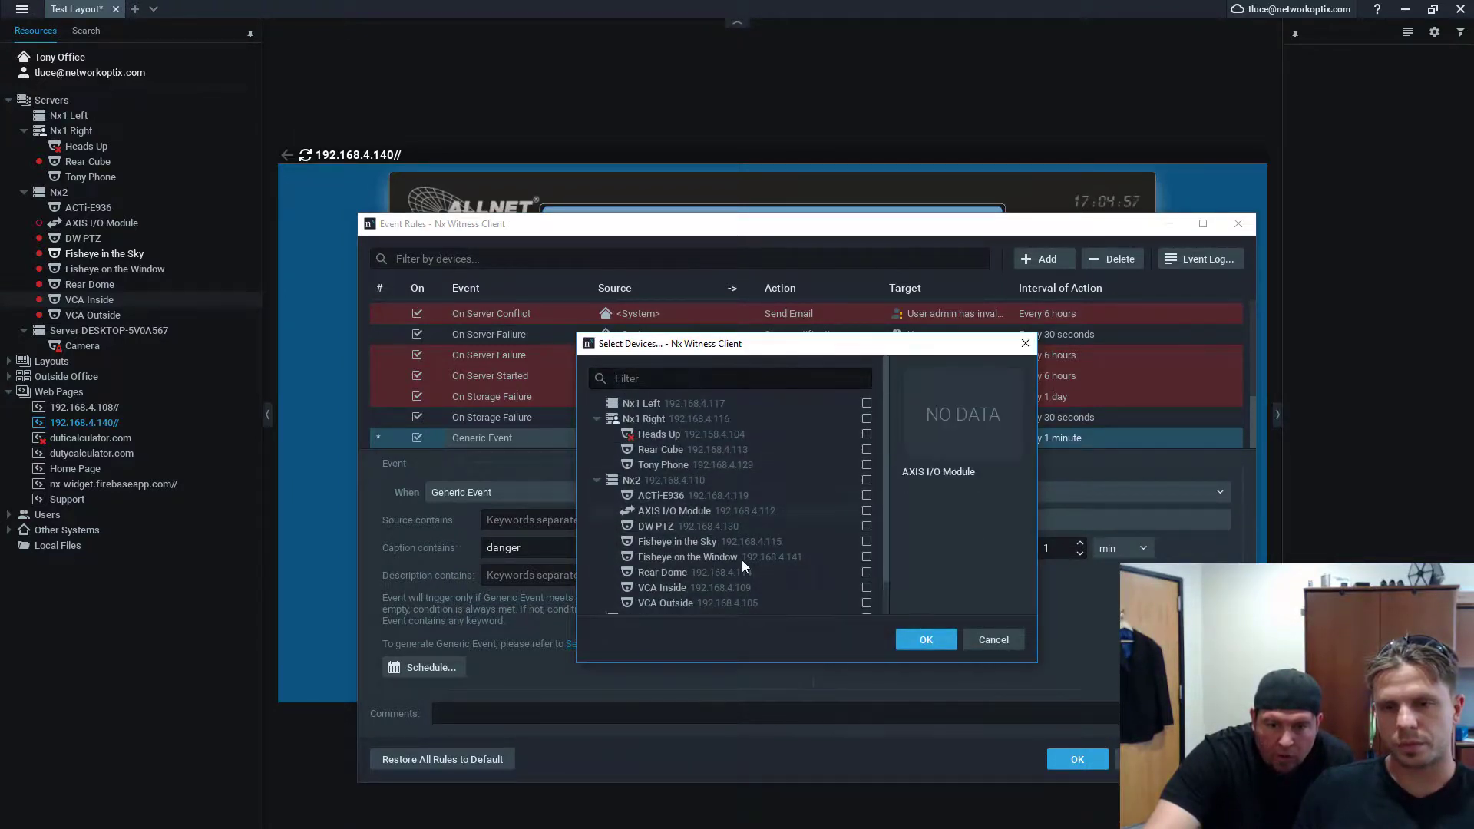
{"action": "scroll", "coordinate": [731, 555], "scroll_direction": "down", "scroll_amount": 1}
{"action": "left_click", "coordinate": [867, 495]}
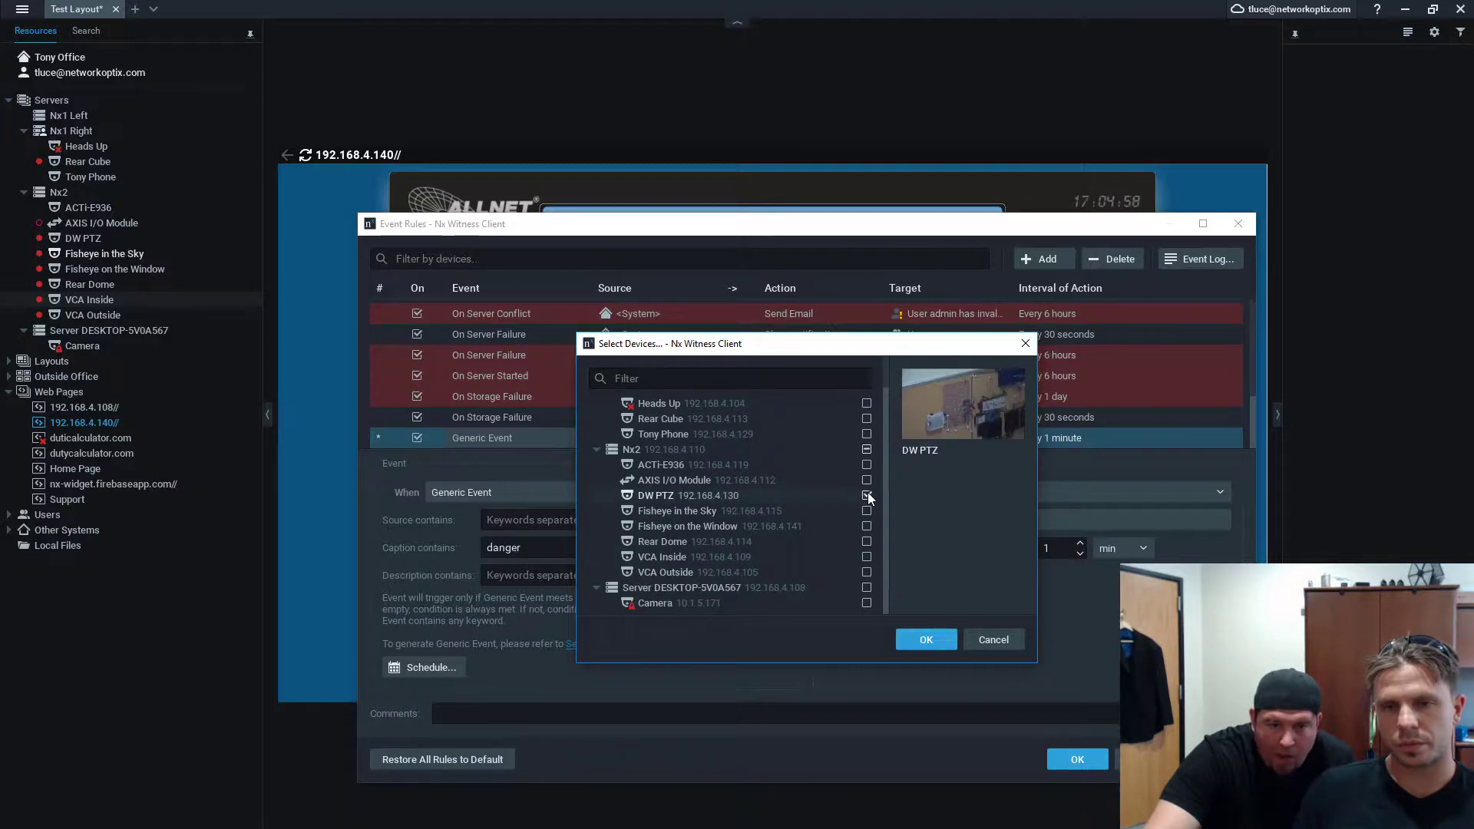
{"action": "left_click", "coordinate": [931, 638]}
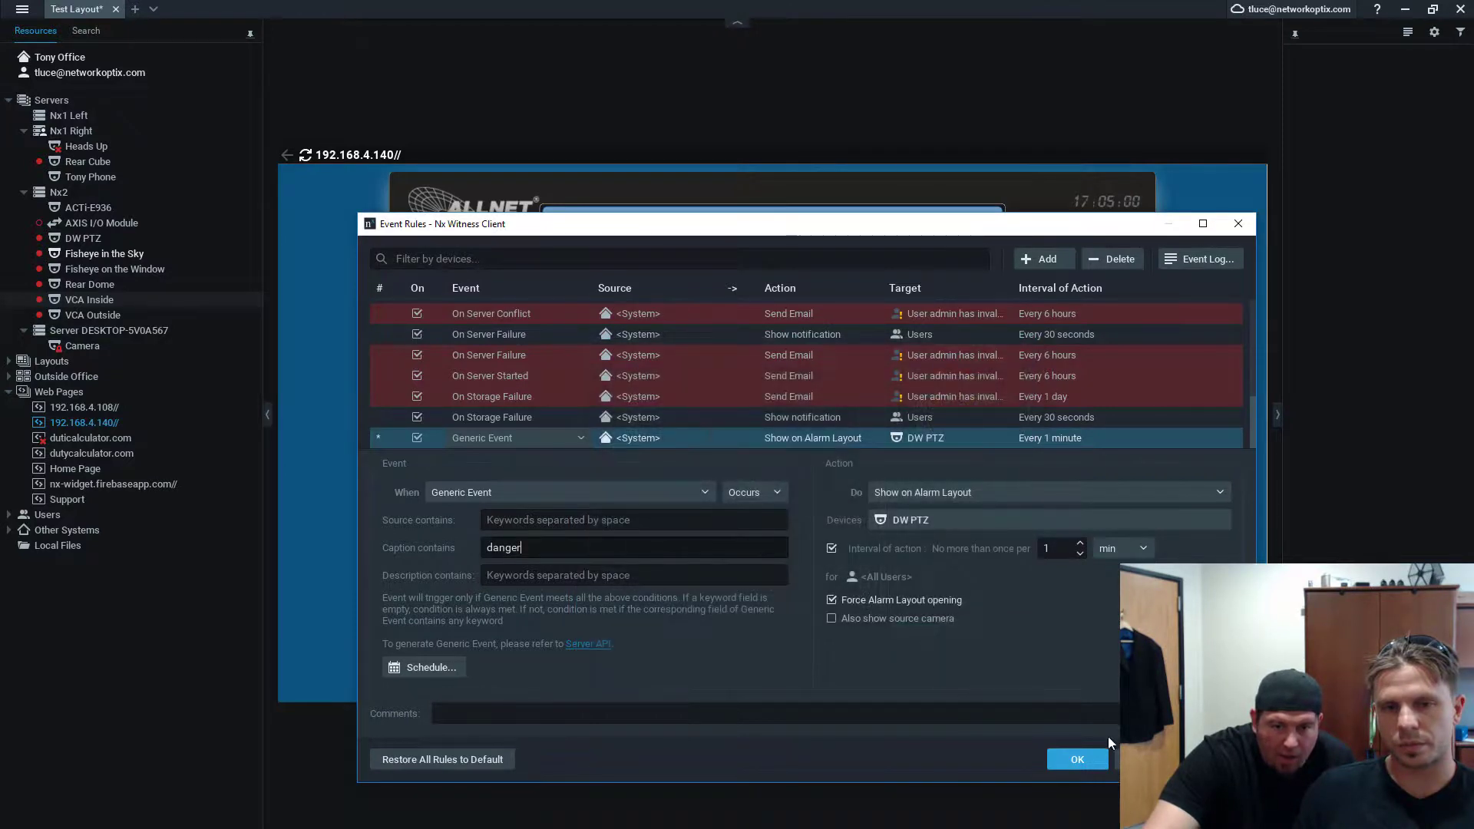
- Save the event rules, close the ALLNET event editor, and save 'The roof is on fire' action as disabled
{"action": "left_click", "coordinate": [1084, 760]}
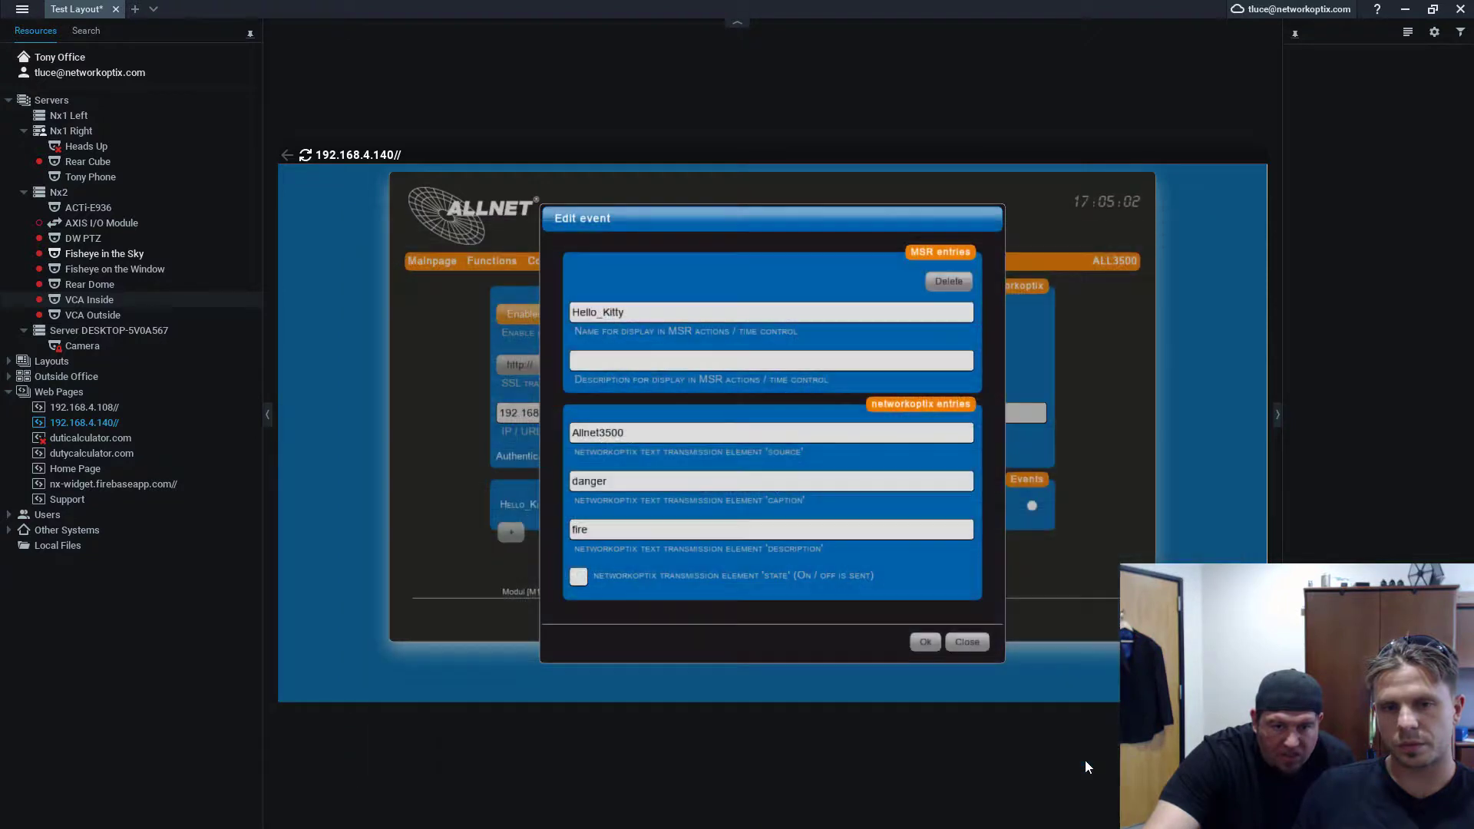
{"action": "left_click", "coordinate": [924, 642]}
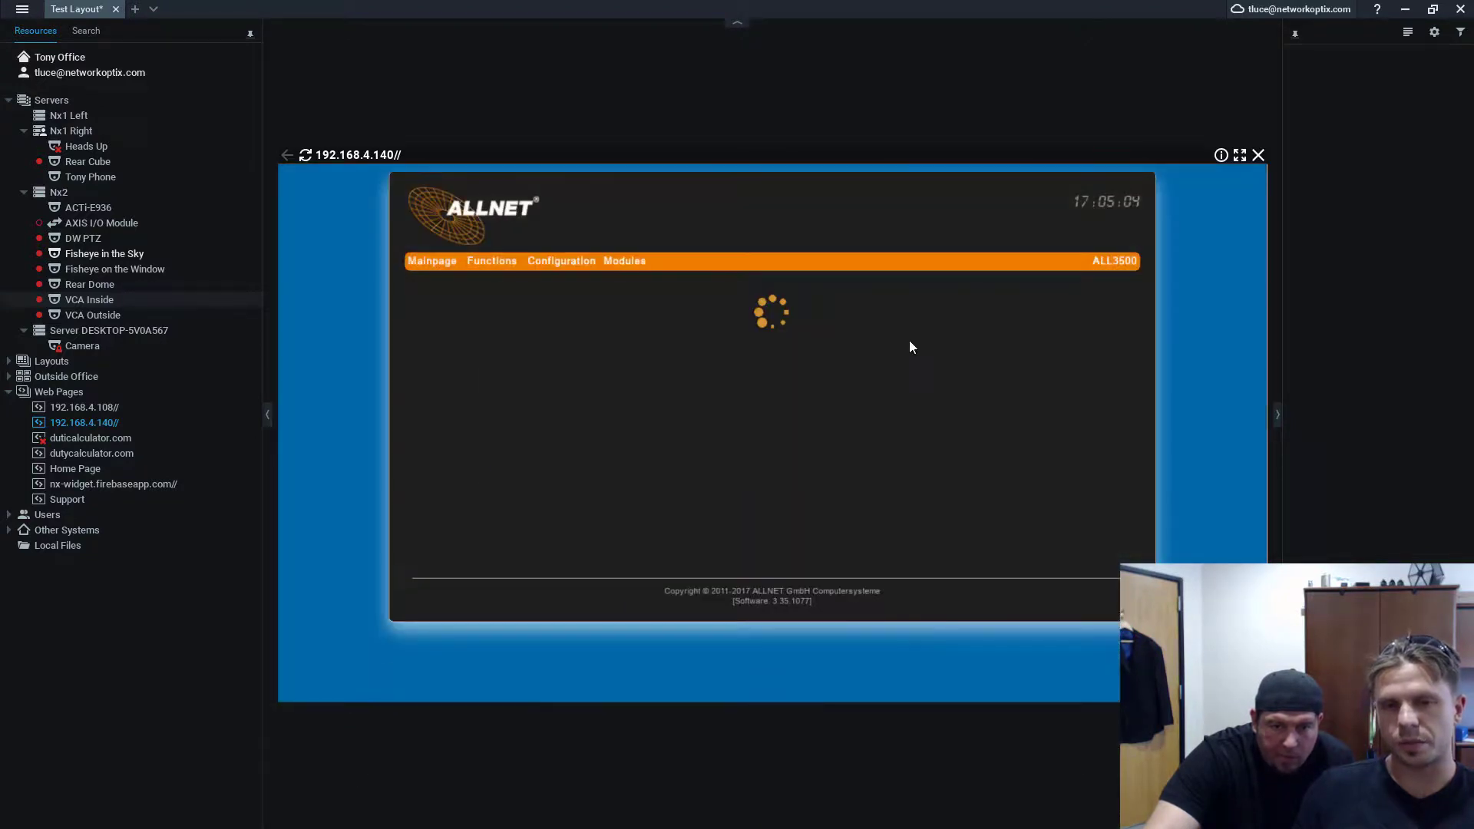
{"action": "mouse_move", "coordinate": [497, 263]}
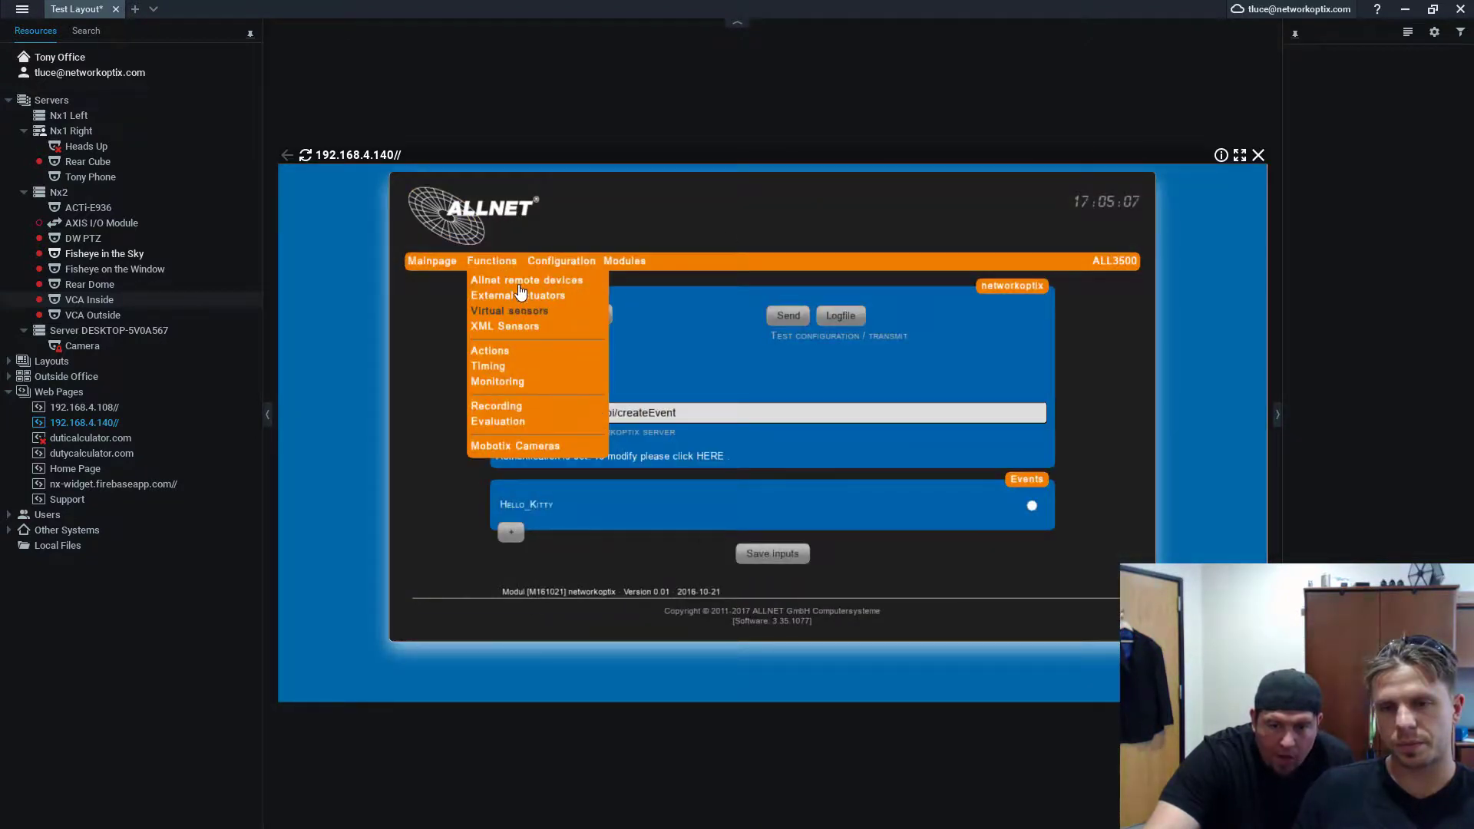
{"action": "left_click", "coordinate": [489, 352]}
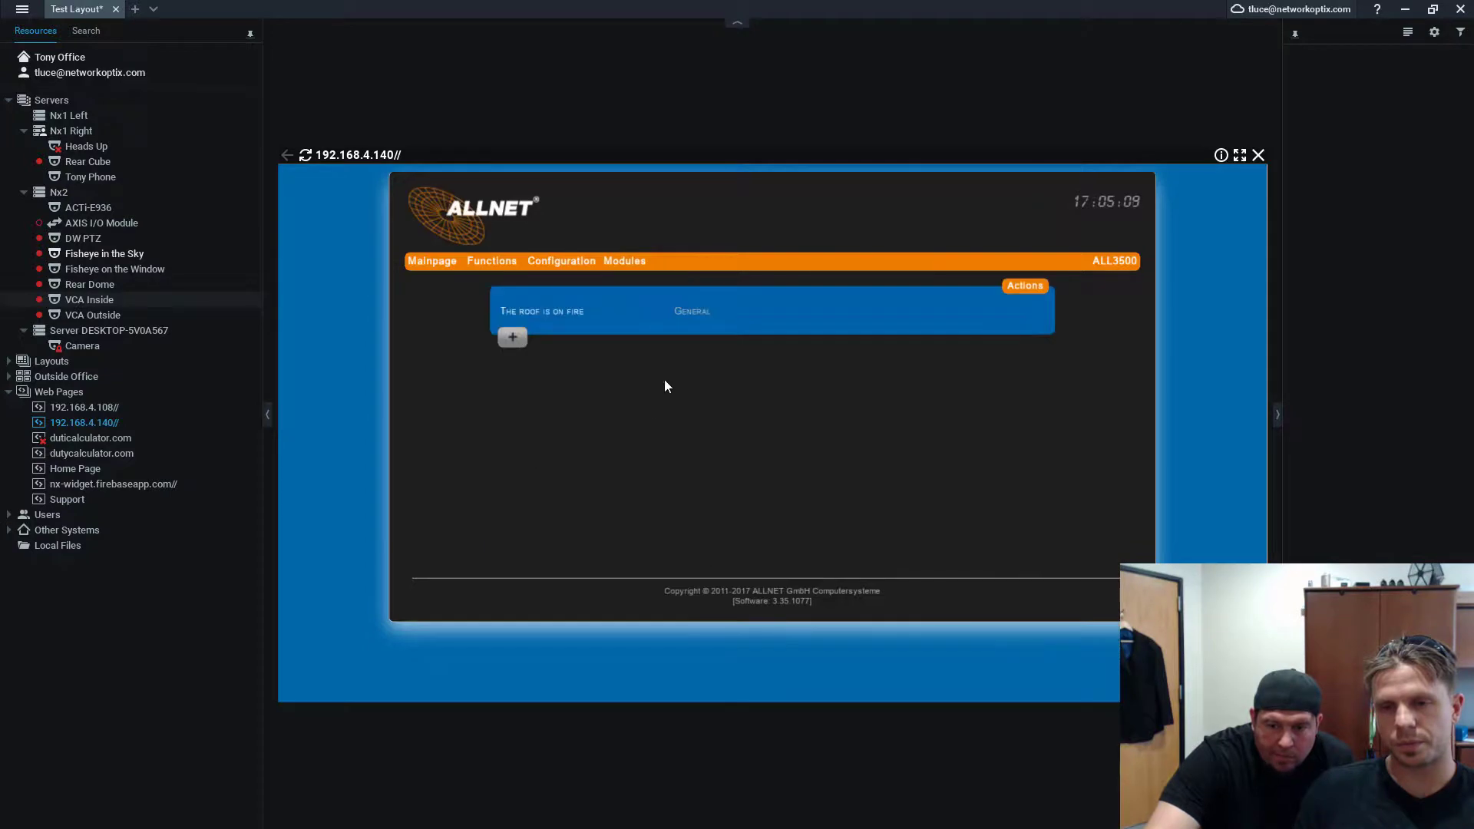
{"action": "left_click", "coordinate": [547, 316]}
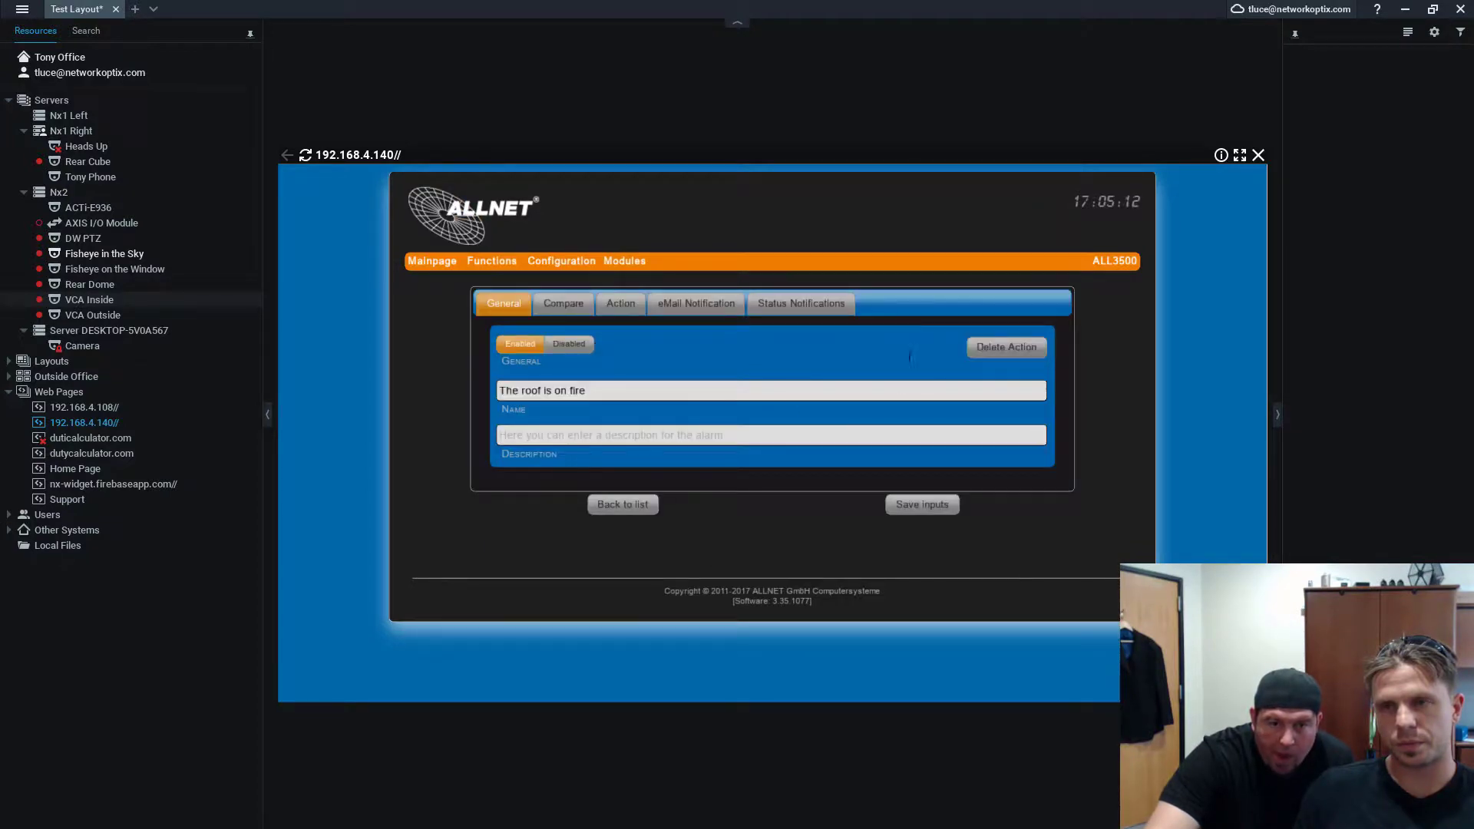
{"action": "left_click", "coordinate": [569, 344]}
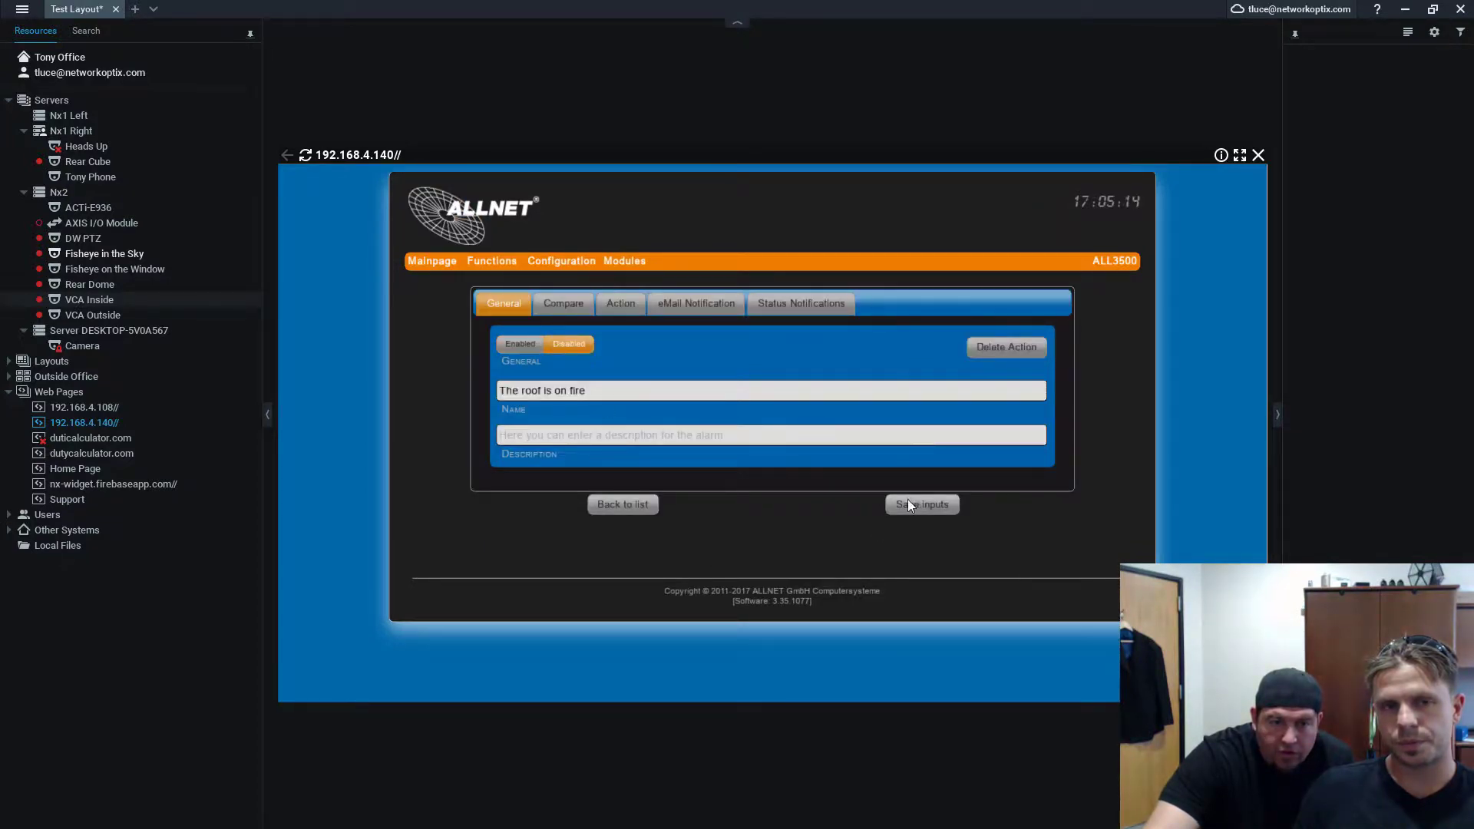
{"action": "left_click", "coordinate": [899, 509]}
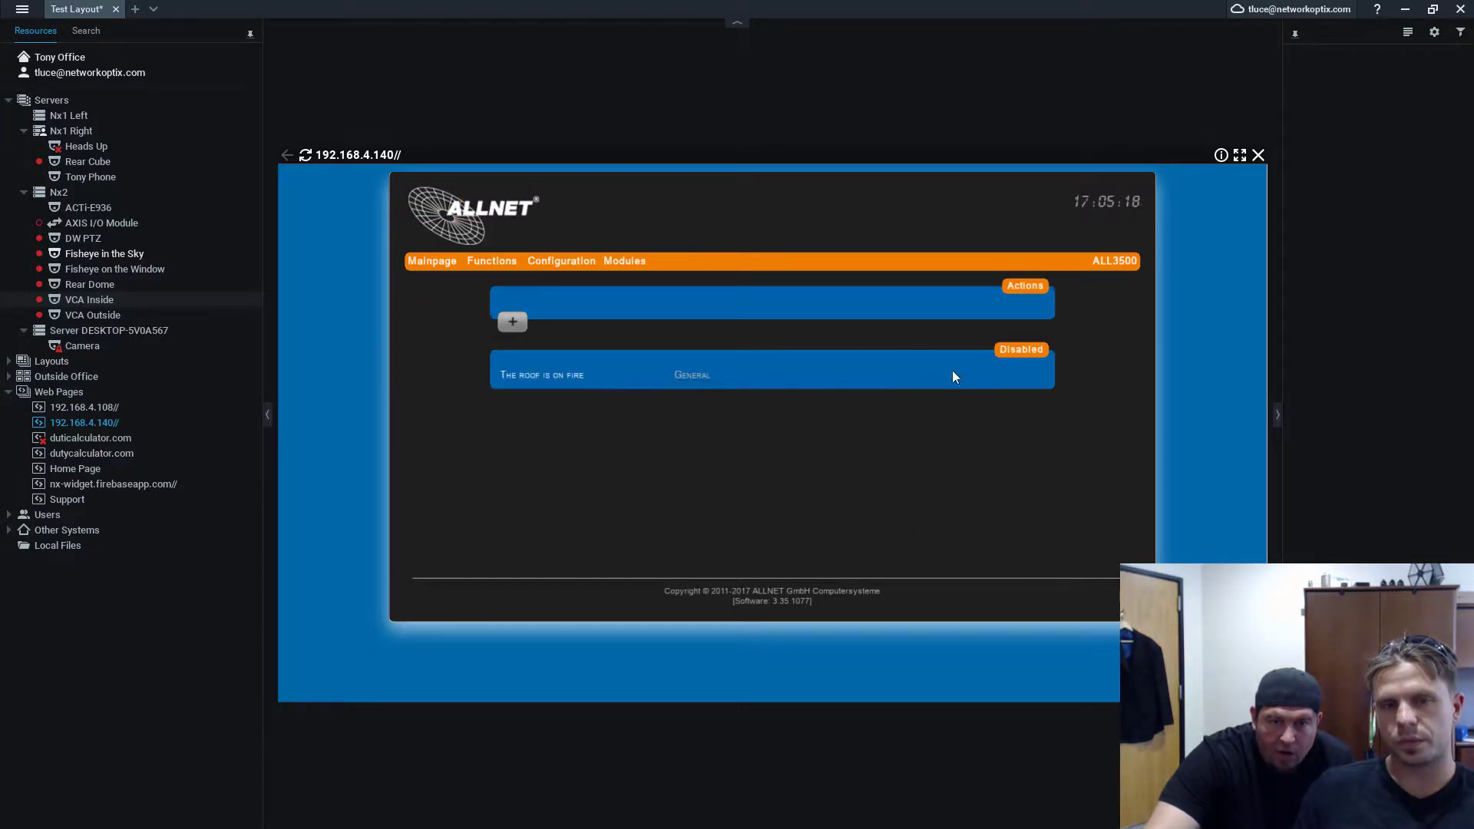
- Re-enable 'The roof is on fire' action and save it
{"action": "left_click", "coordinate": [764, 384]}
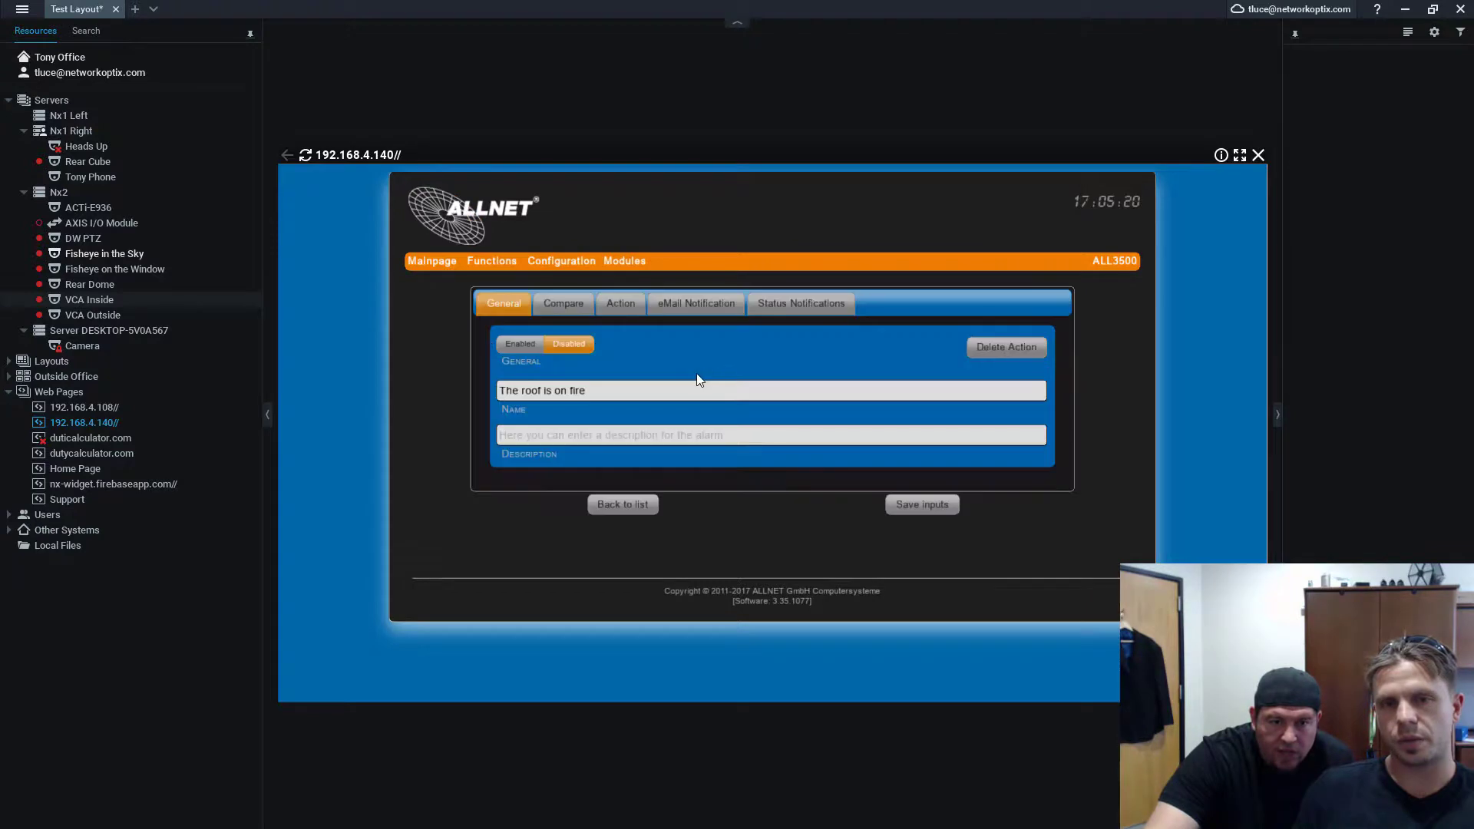
{"action": "left_click", "coordinate": [529, 350]}
{"action": "left_click", "coordinate": [923, 506]}
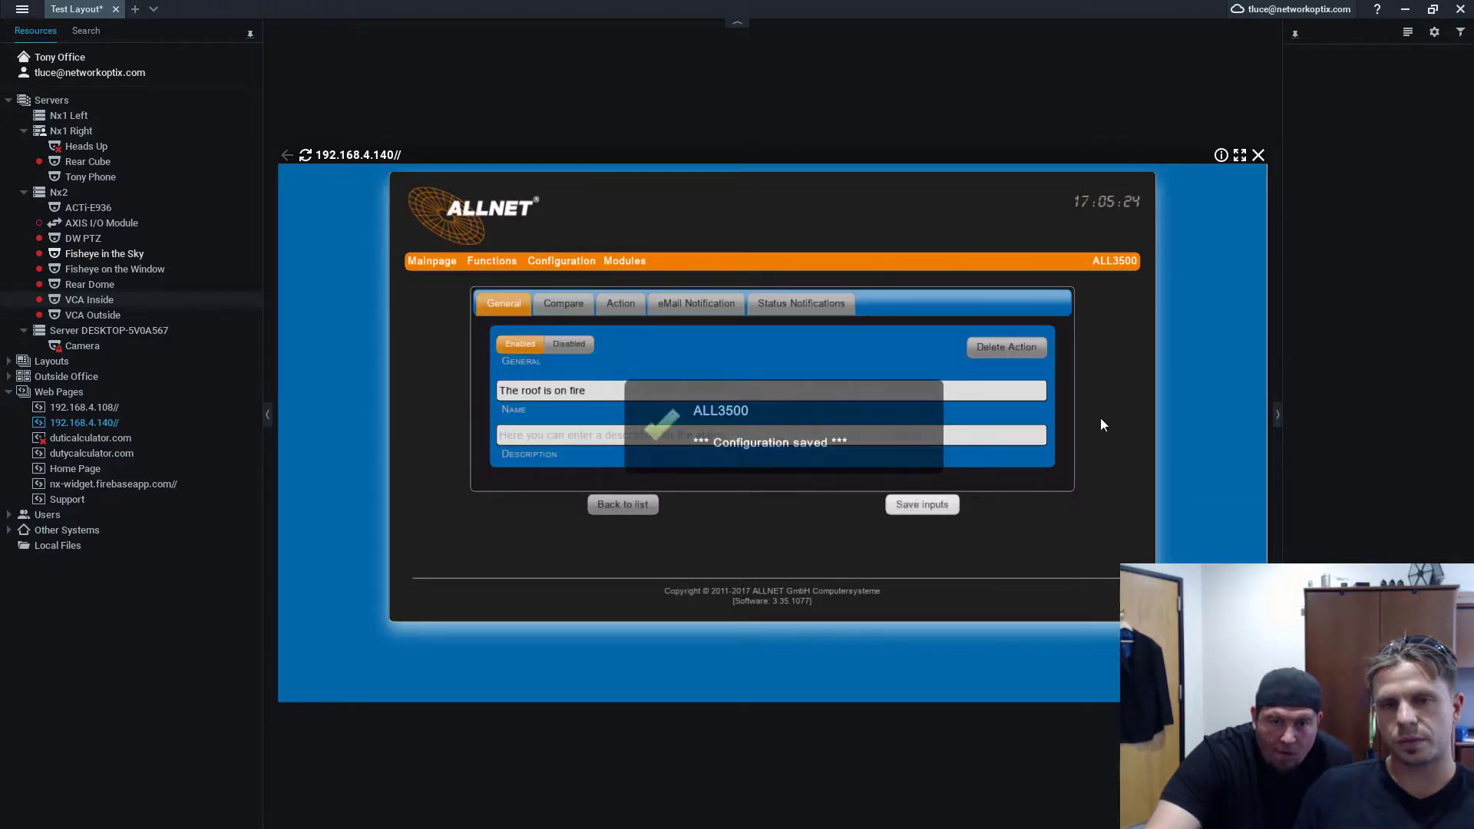